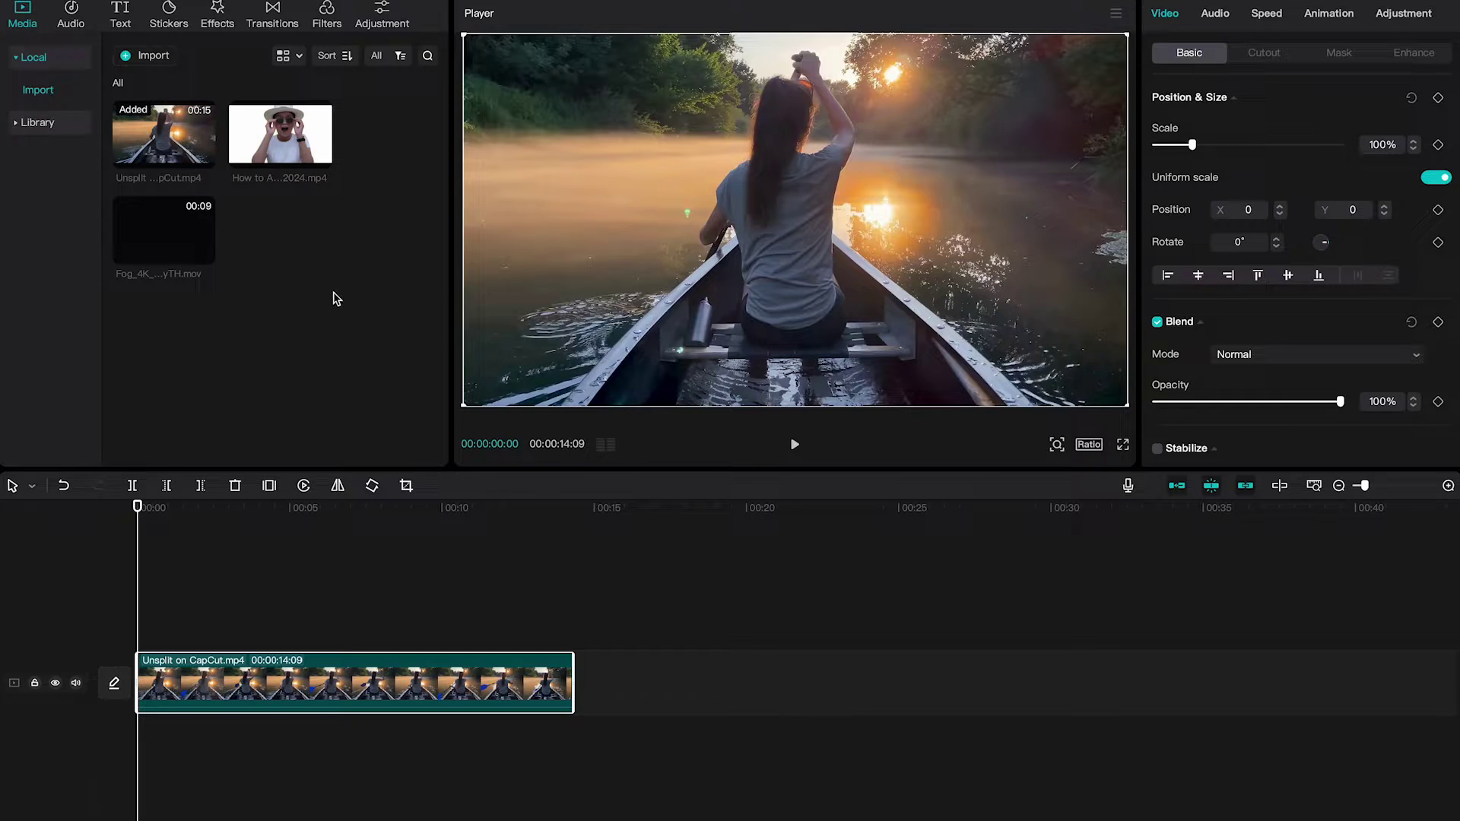
Place the Fog clip on an overlay track above the boat video, starting at 00:00
click(152, 208)
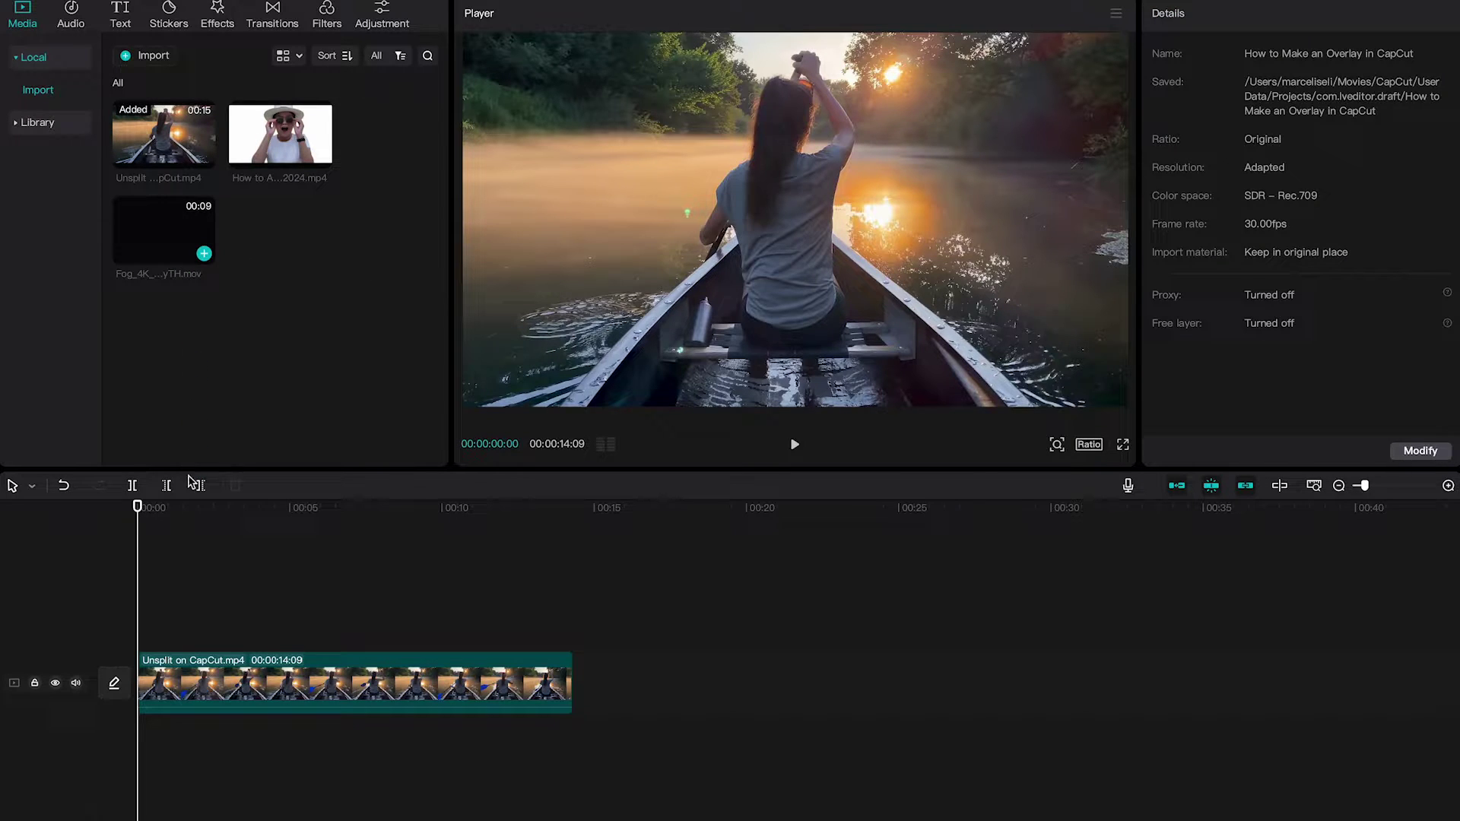
drag(190, 483, 207, 622)
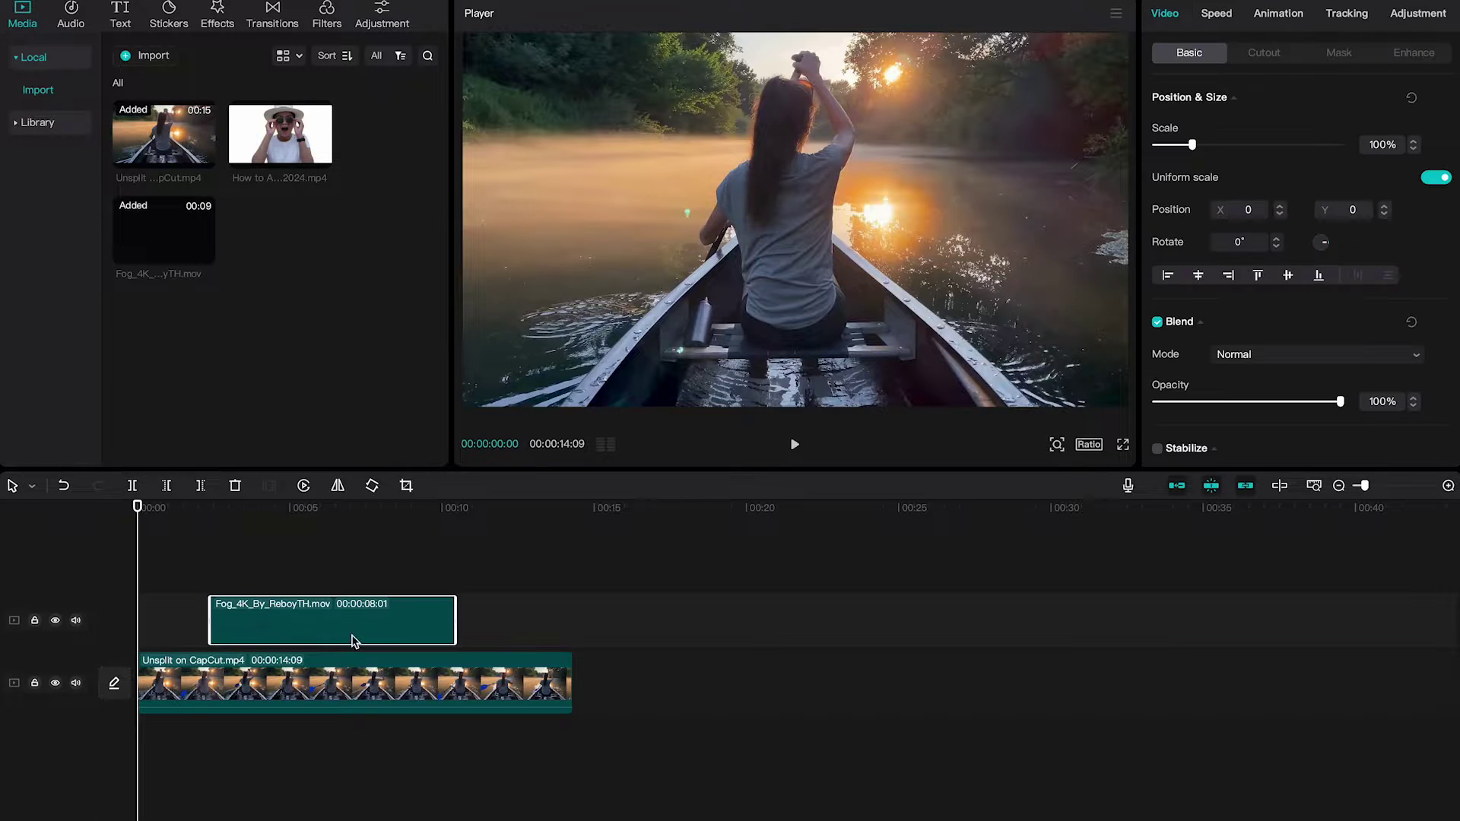
drag(312, 612, 299, 612)
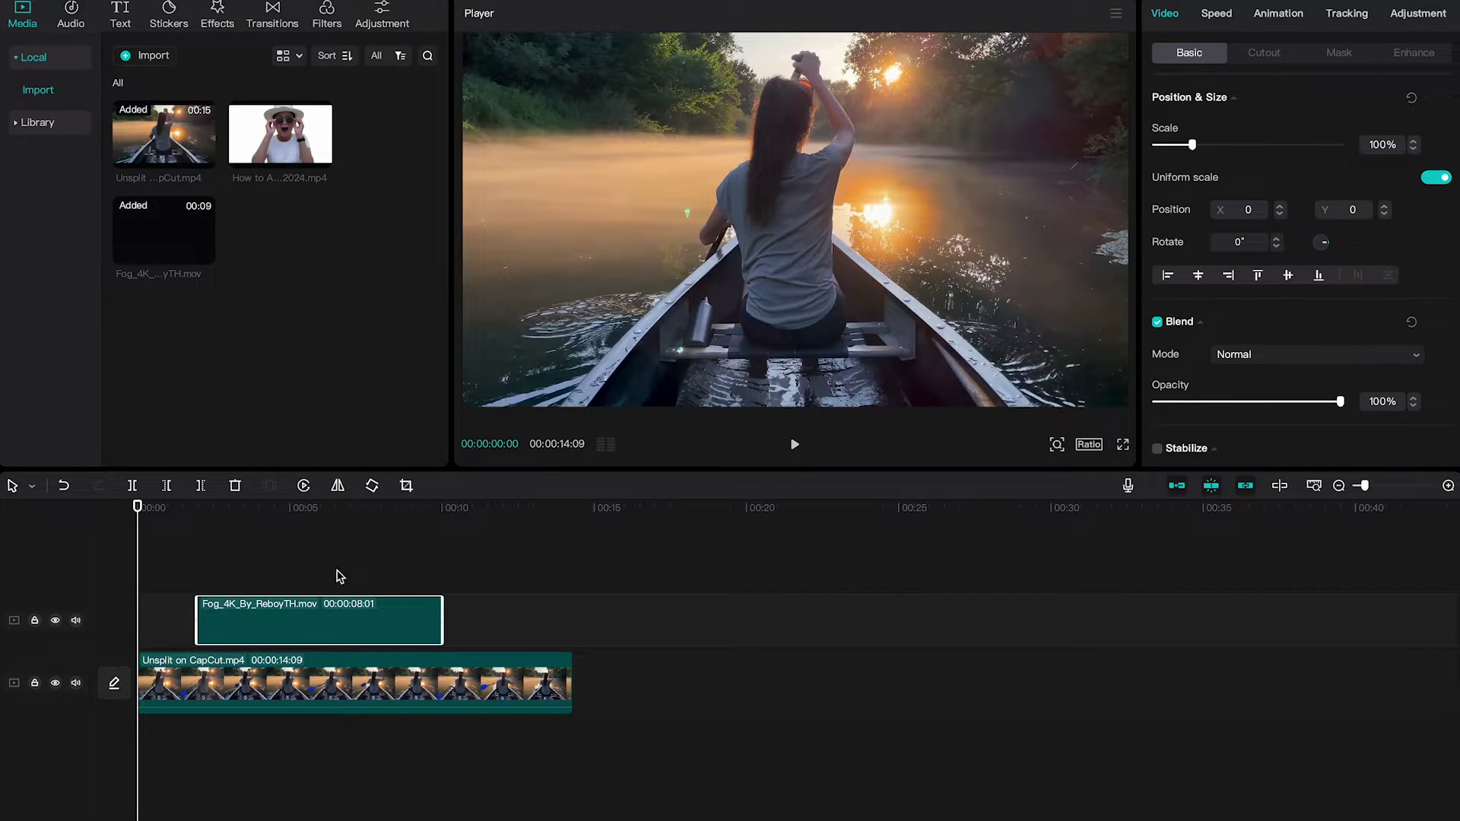
drag(328, 621, 264, 623)
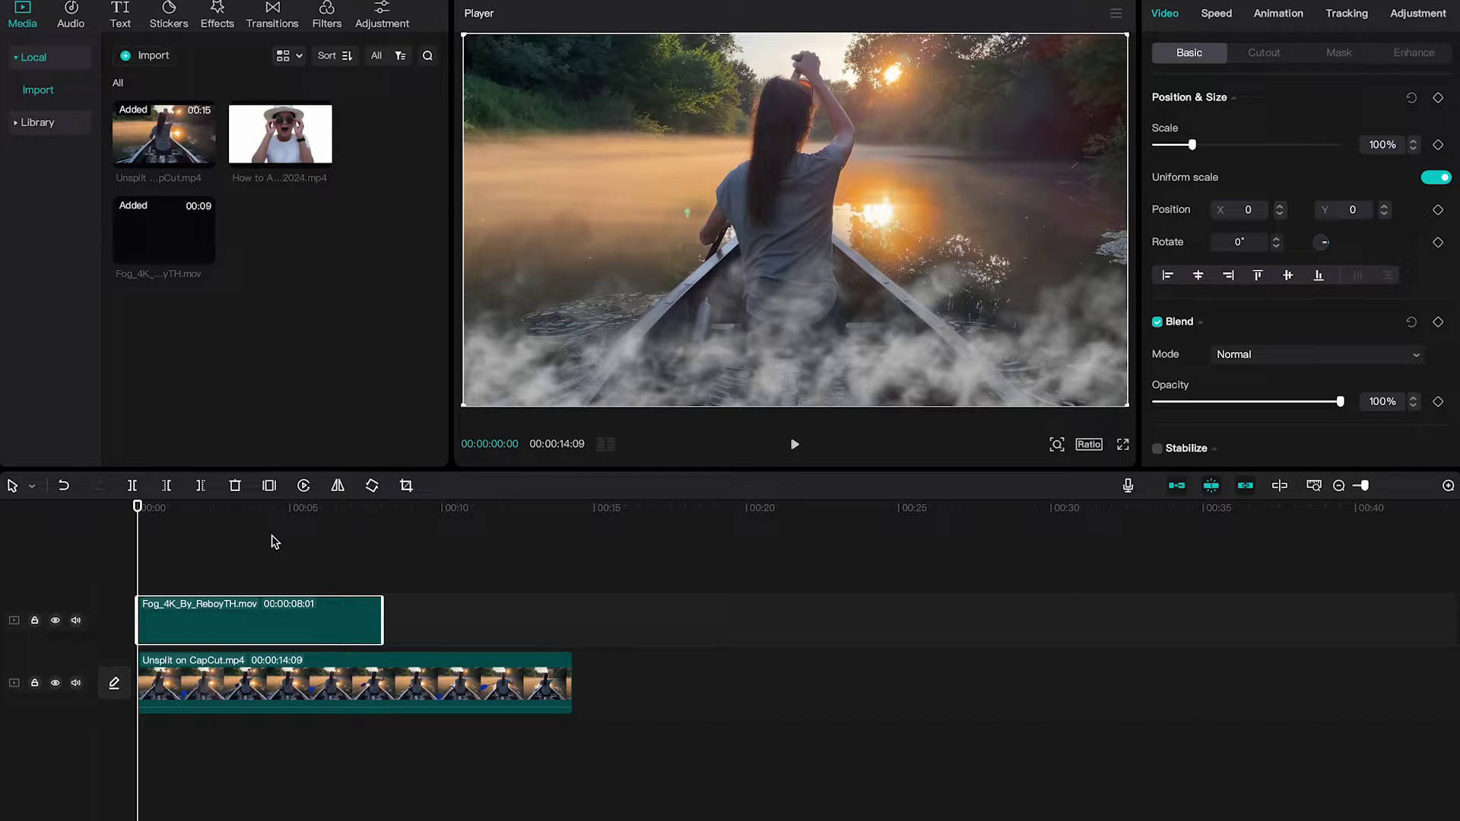
key(space)
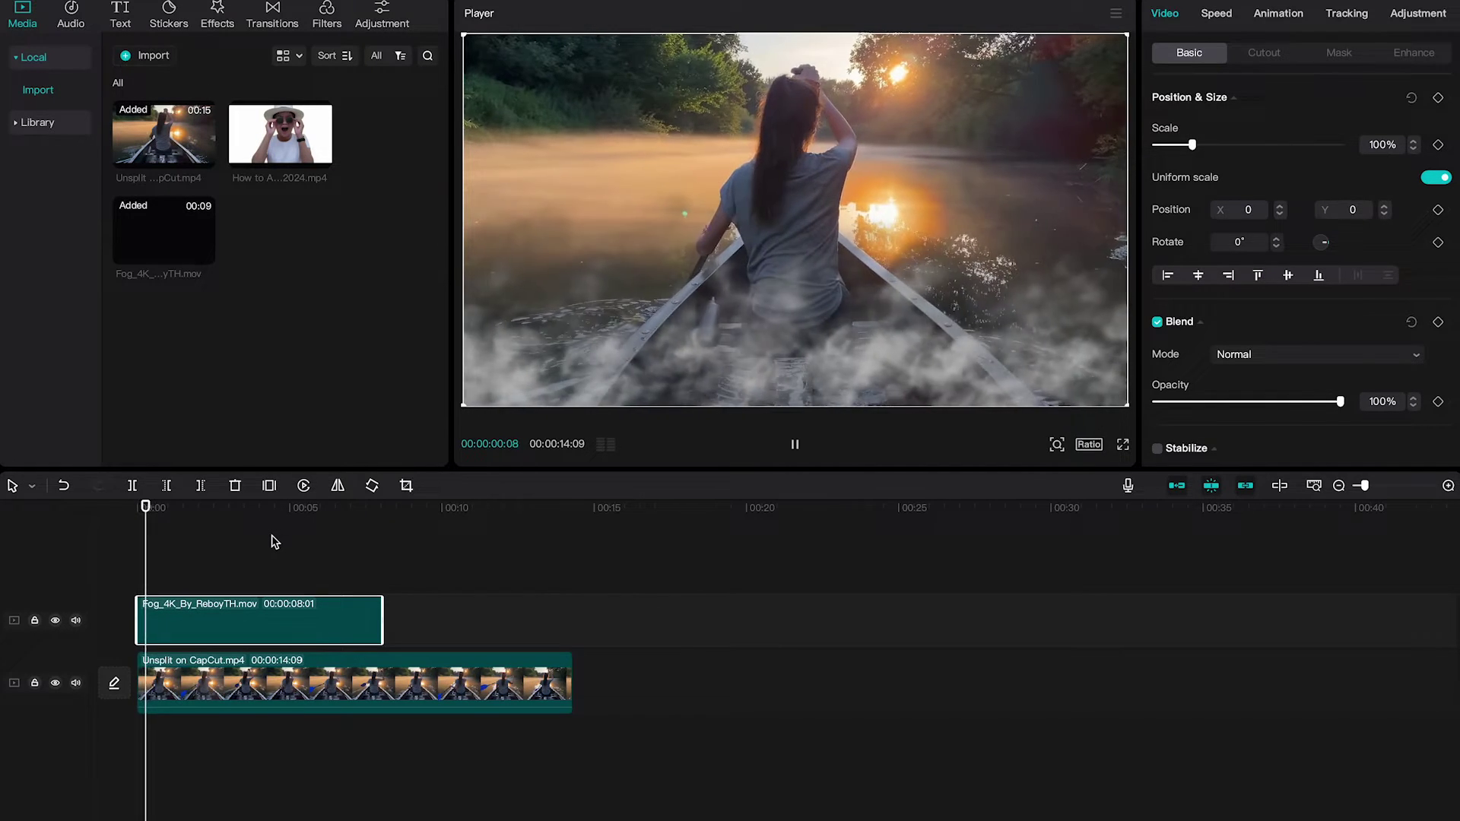
key(space)
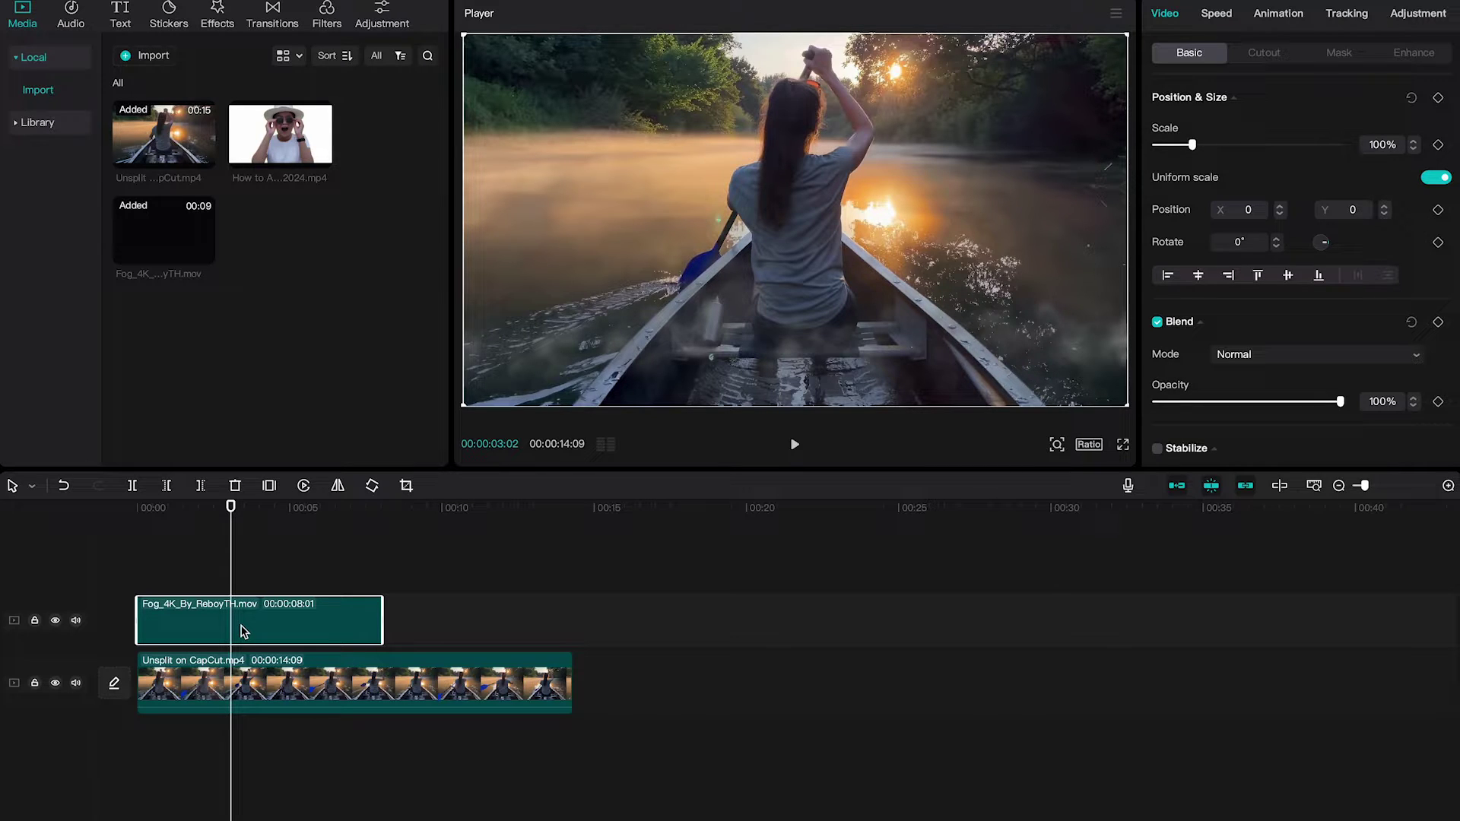
key(ctrl+z)
Delete the Fog clip and put the hat-wearing person clip on the overlay track at 00:00
key(Delete)
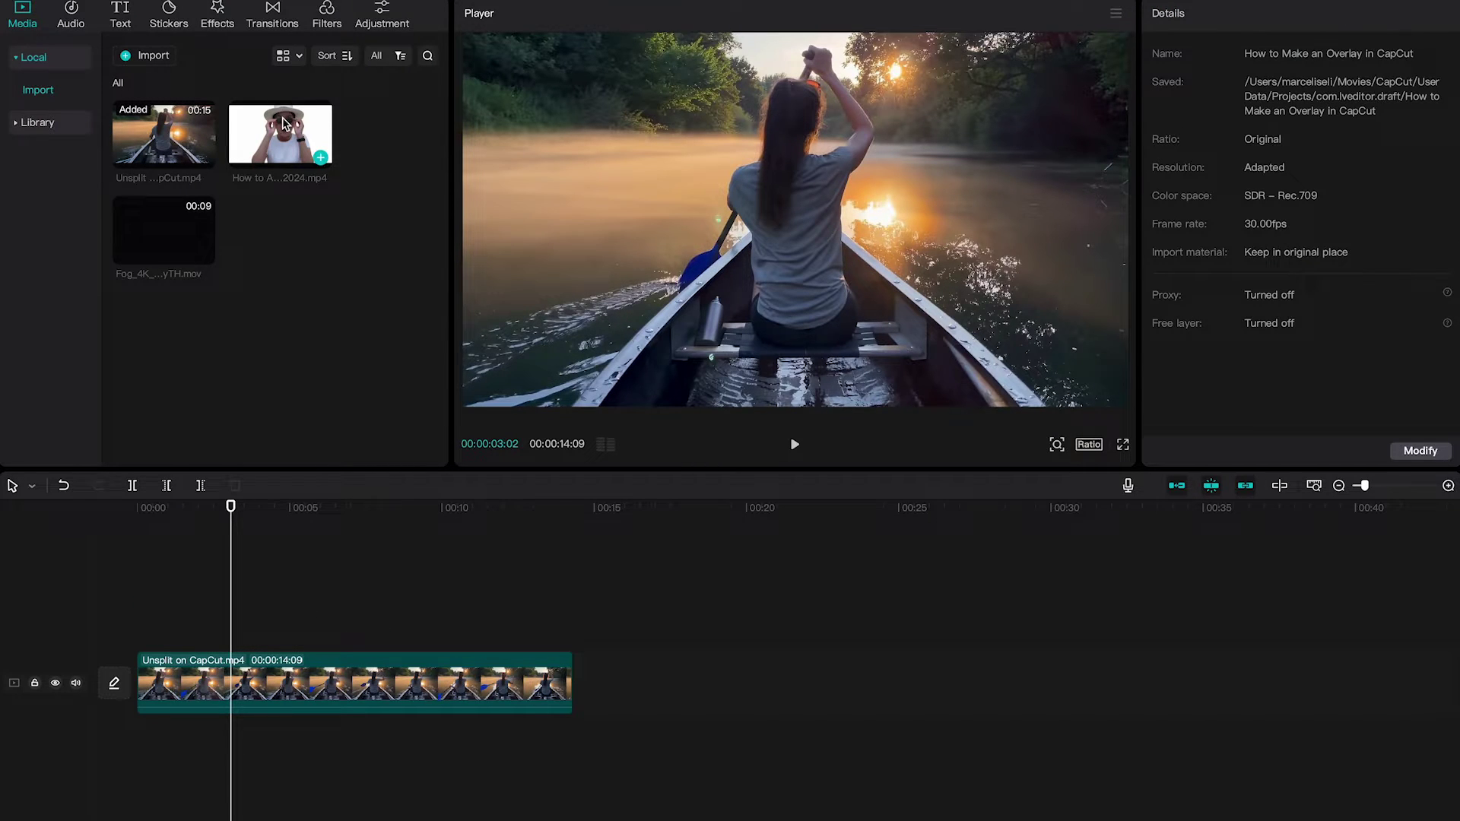
drag(283, 125, 232, 620)
click(140, 506)
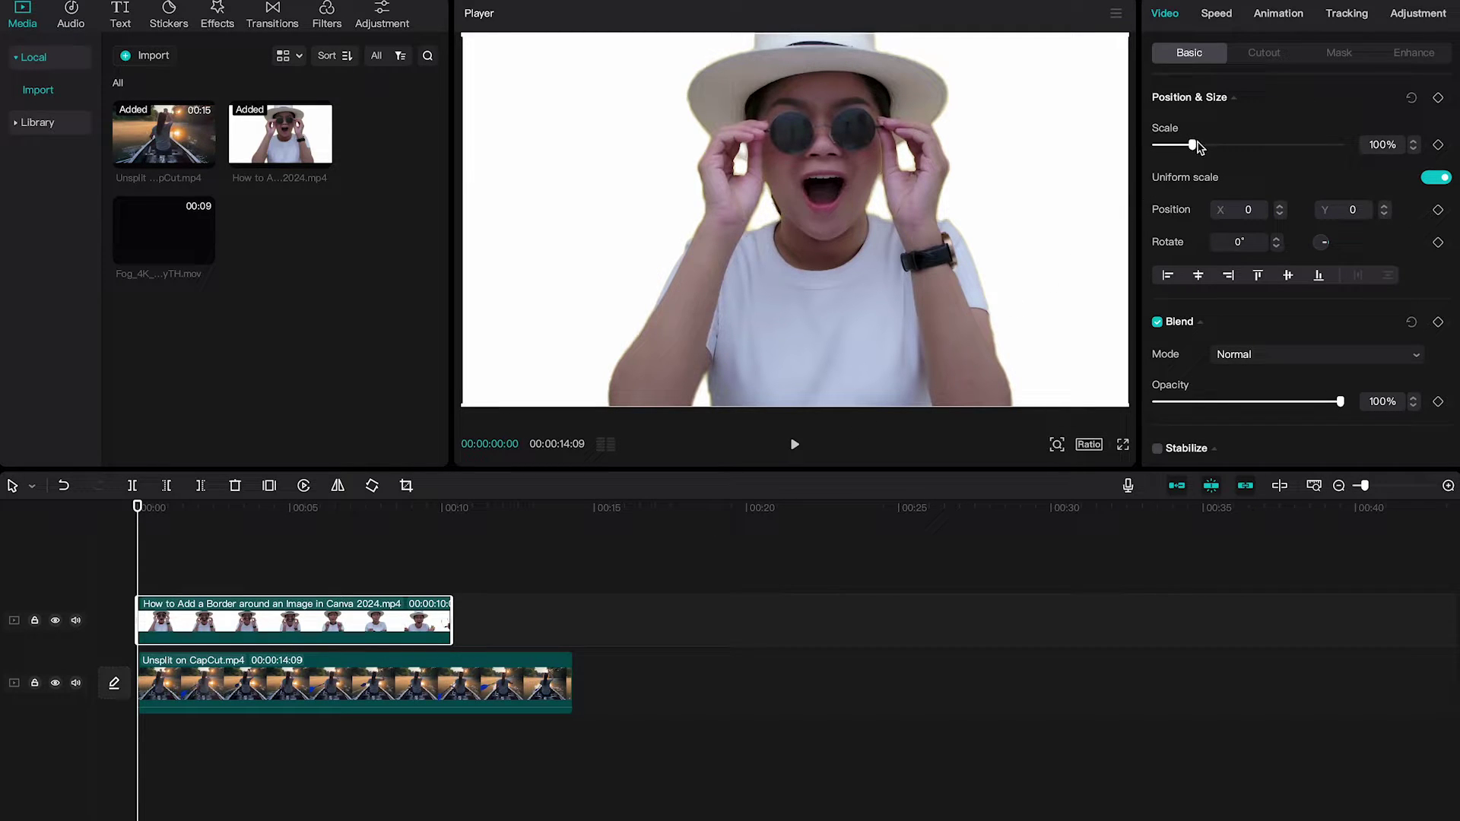
Scale the person clip to 40% and move it to the bottom-left corner of the frame
drag(1196, 145, 1183, 149)
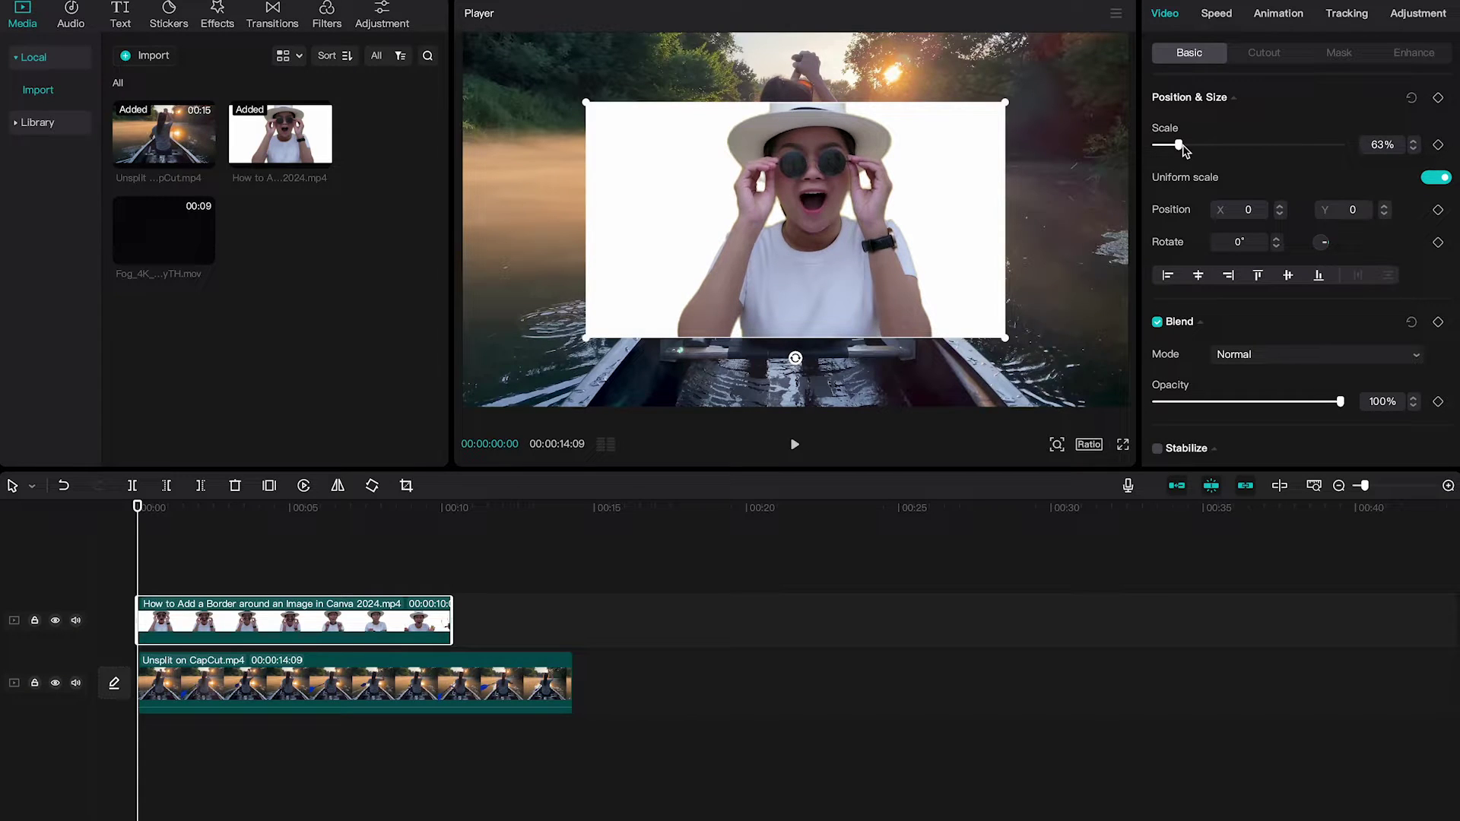
drag(1184, 148, 1163, 150)
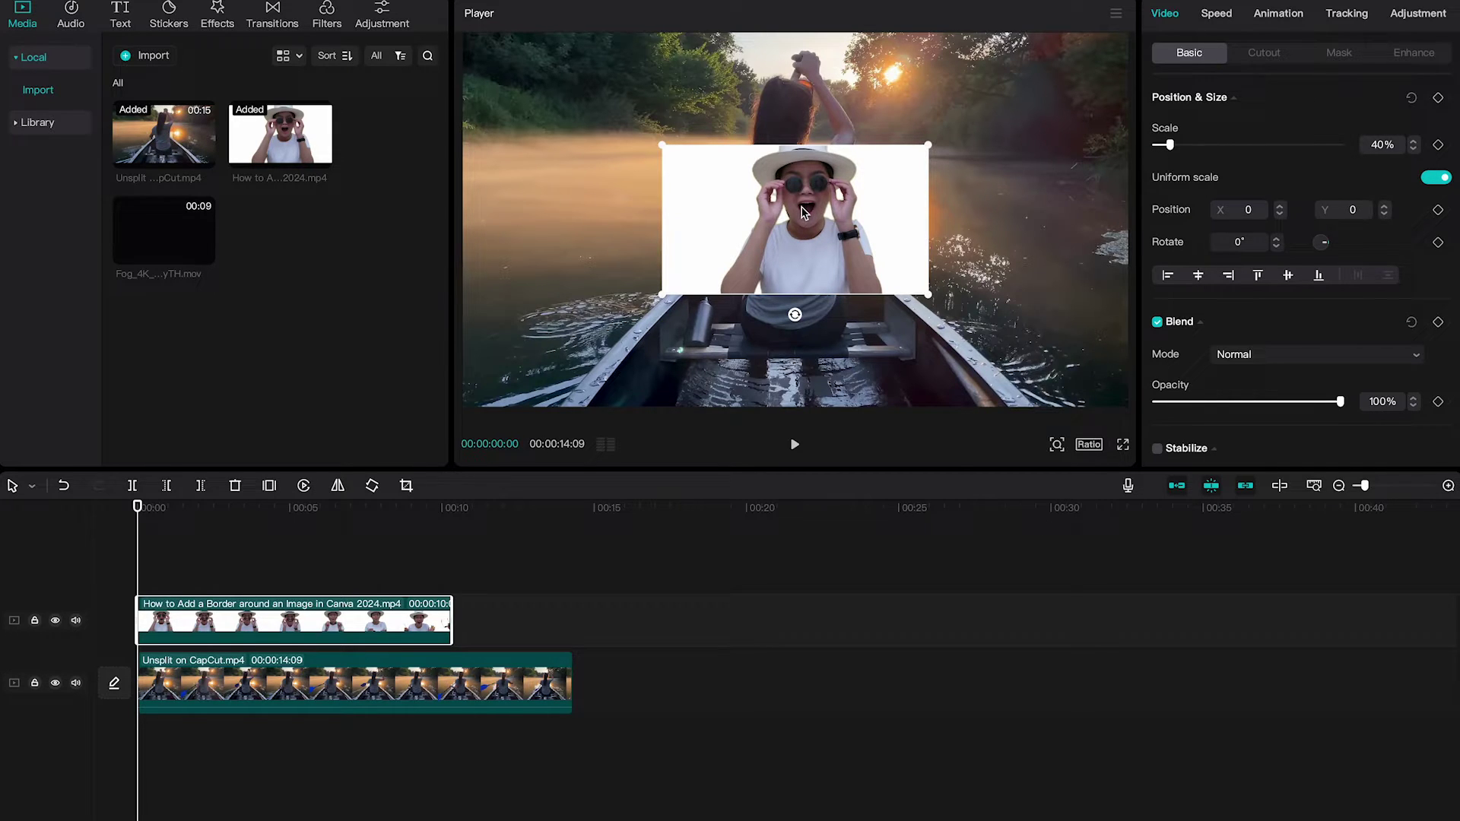
drag(804, 212, 607, 326)
Play the picture-in-picture preview back from the beginning
key(space)
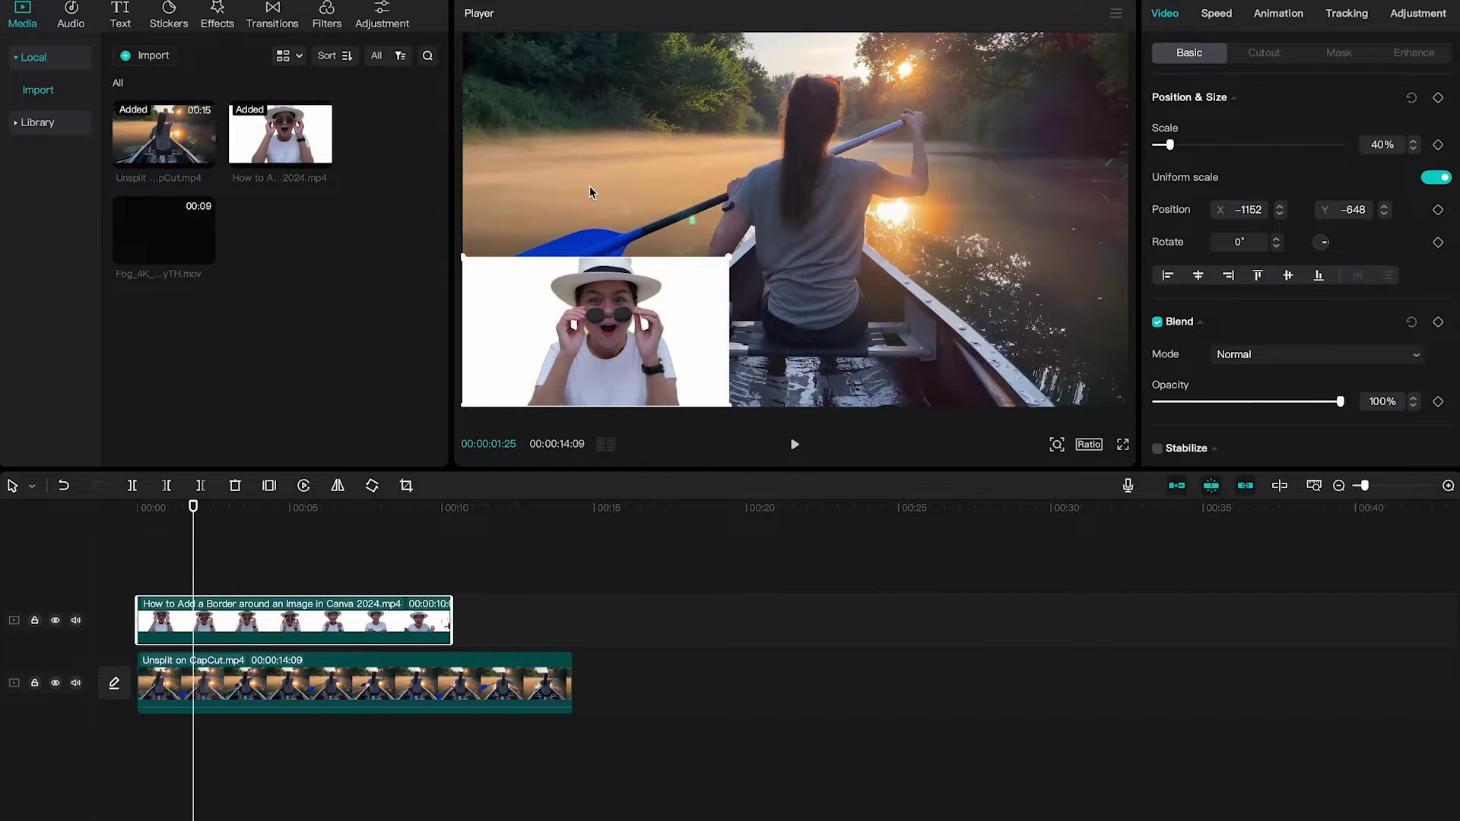
key(Home)
key(space)
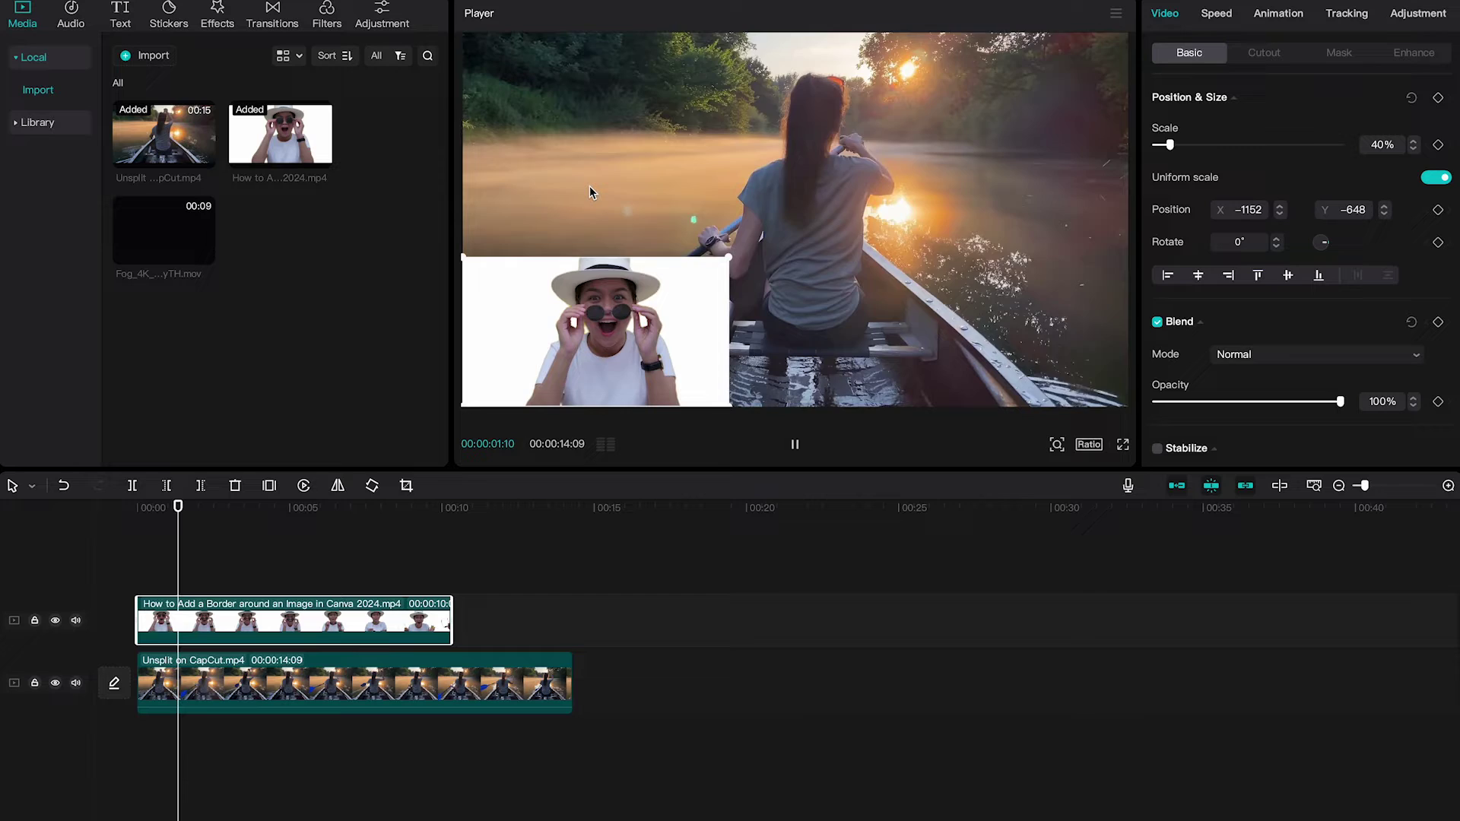
Turn on Auto cutout for the person overlay to remove its white background
click(643, 226)
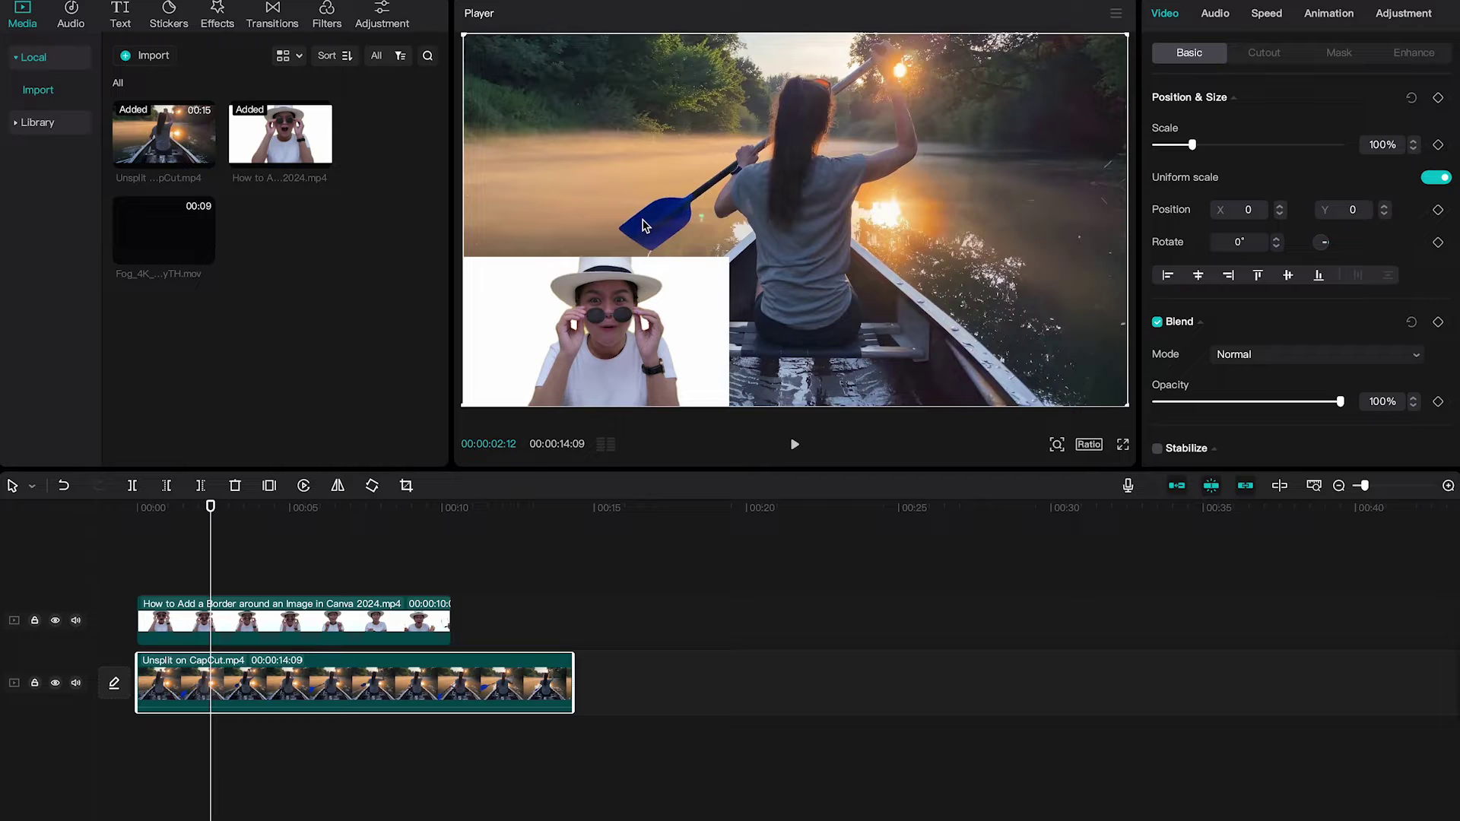
click(275, 625)
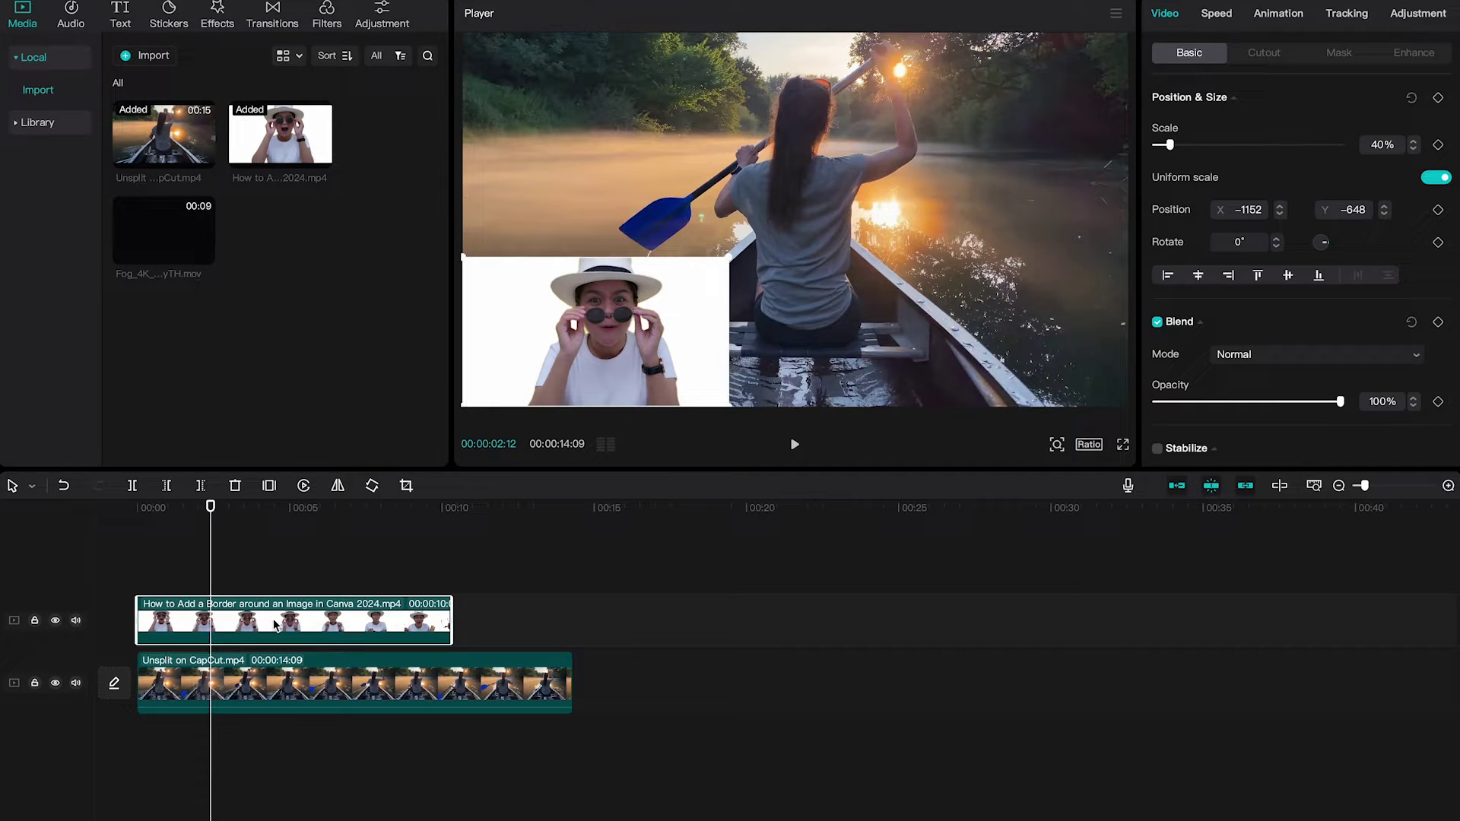
click(1263, 55)
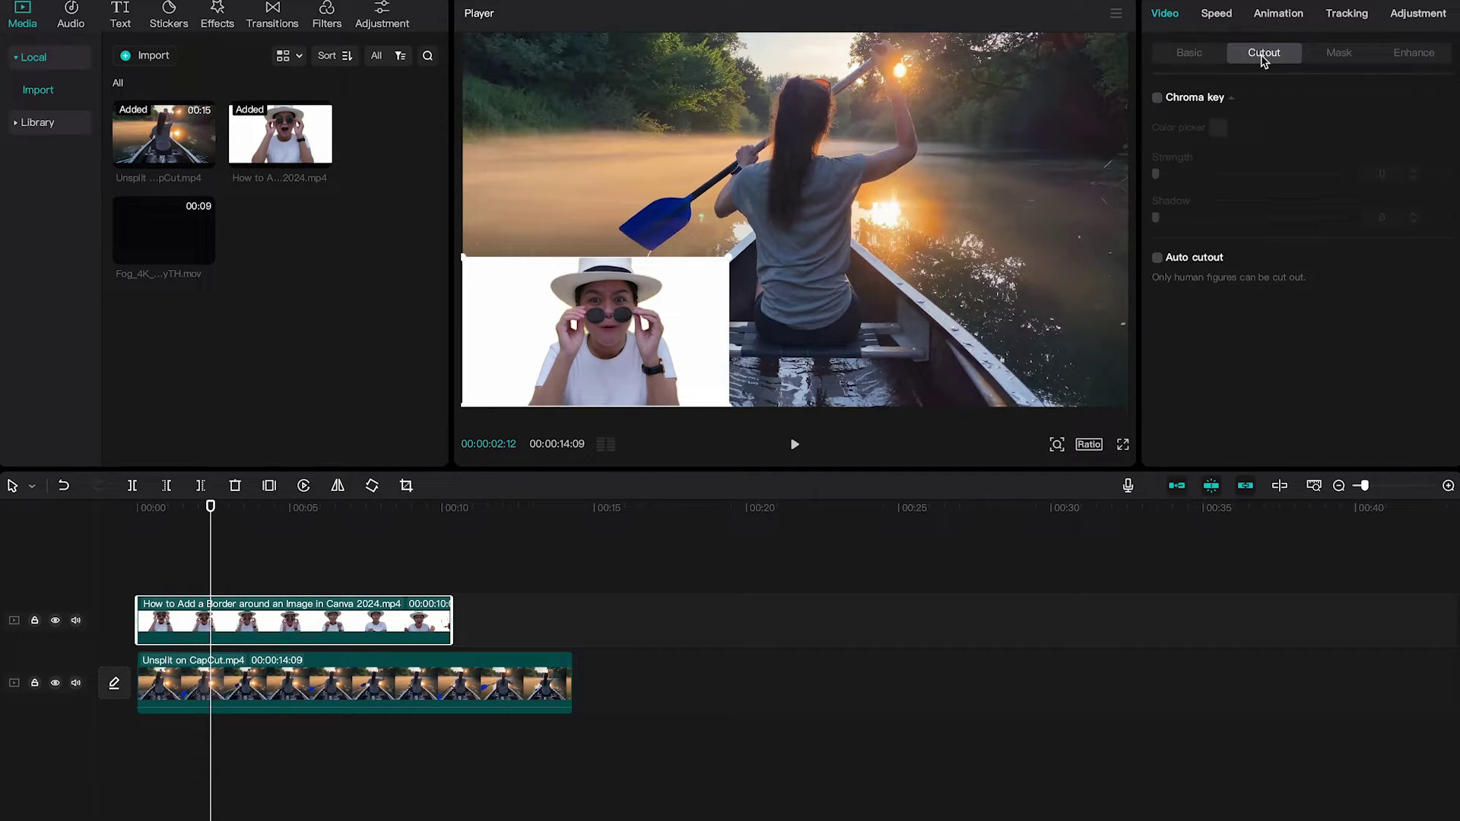
click(1157, 259)
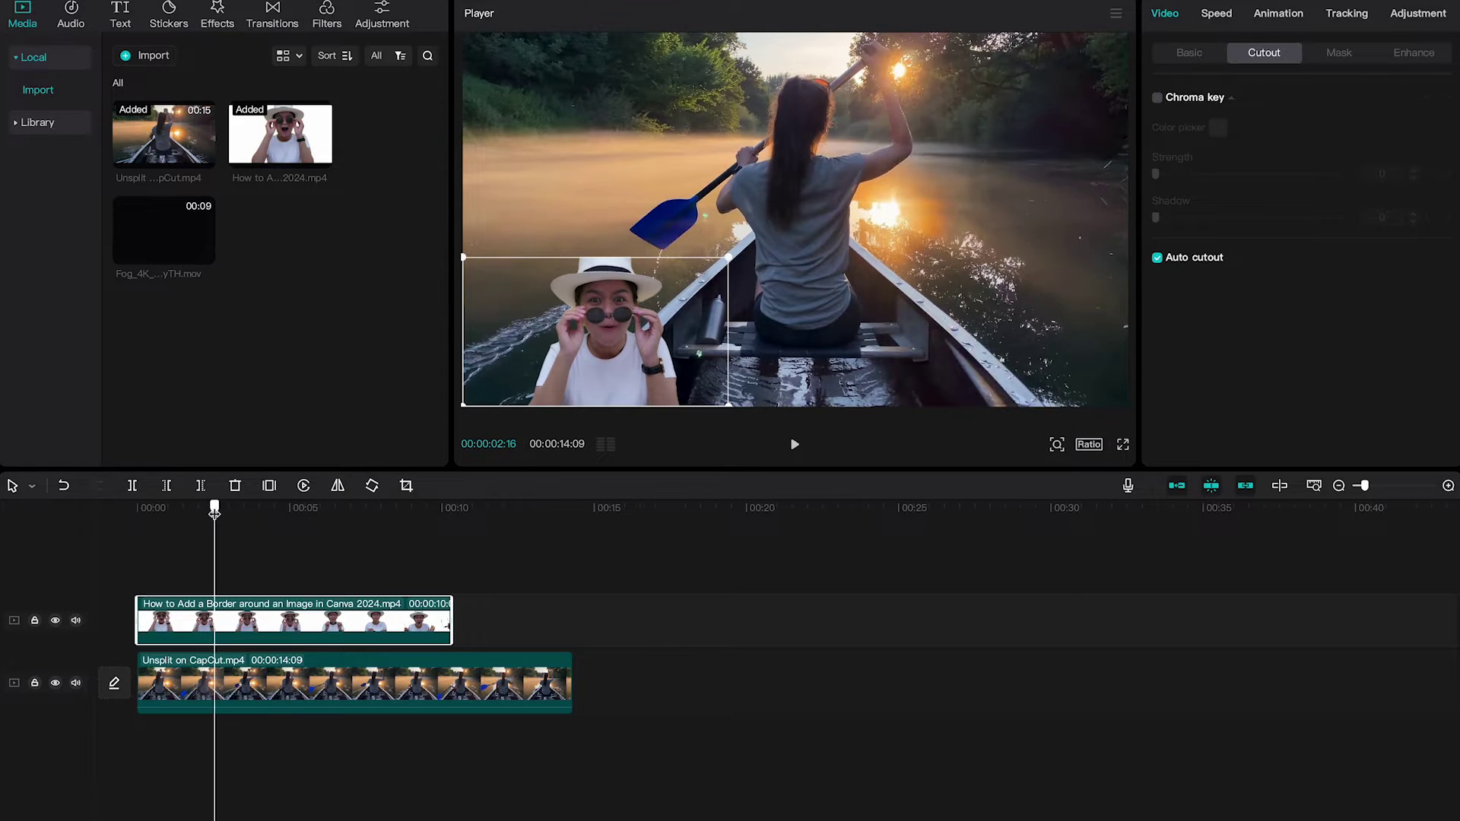
Replay the preview from the start to check the cutout, then deselect the overlay
drag(213, 511, 139, 508)
key(space)
click(558, 750)
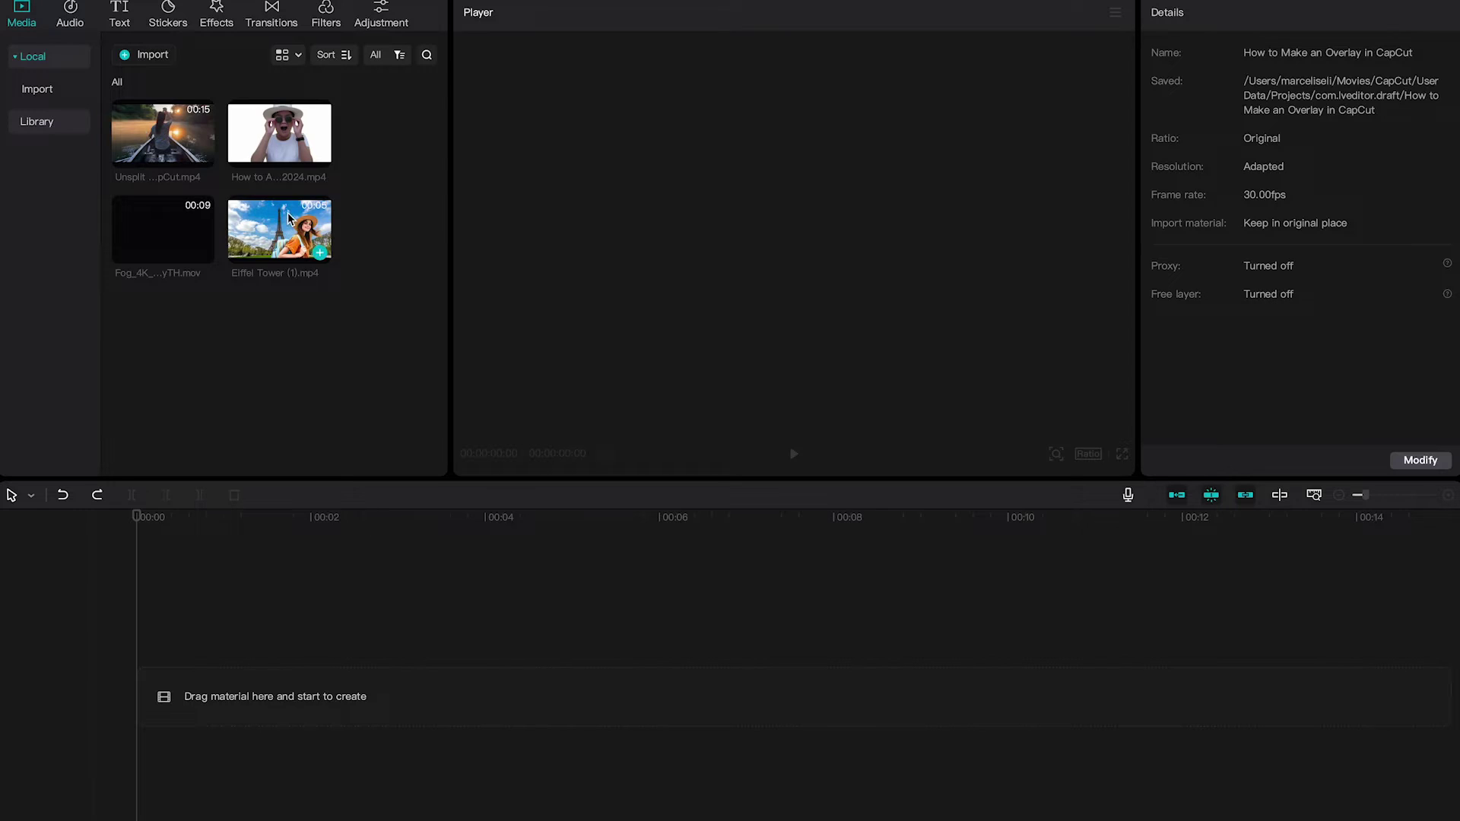
Place Eiffel Tower (1).mp4 on the main track and a second copy directly above it
drag(289, 232, 145, 707)
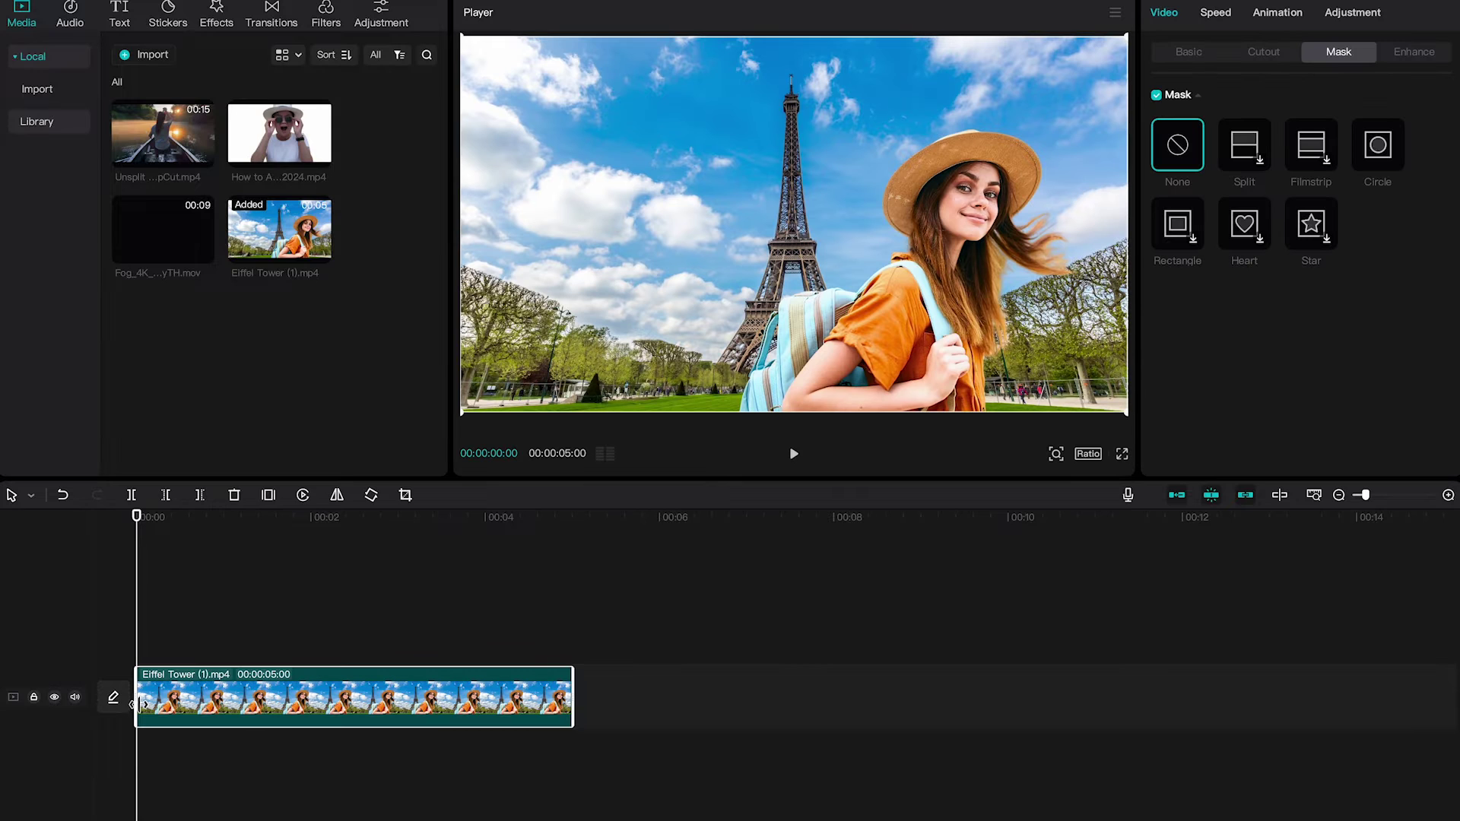
drag(297, 225, 137, 642)
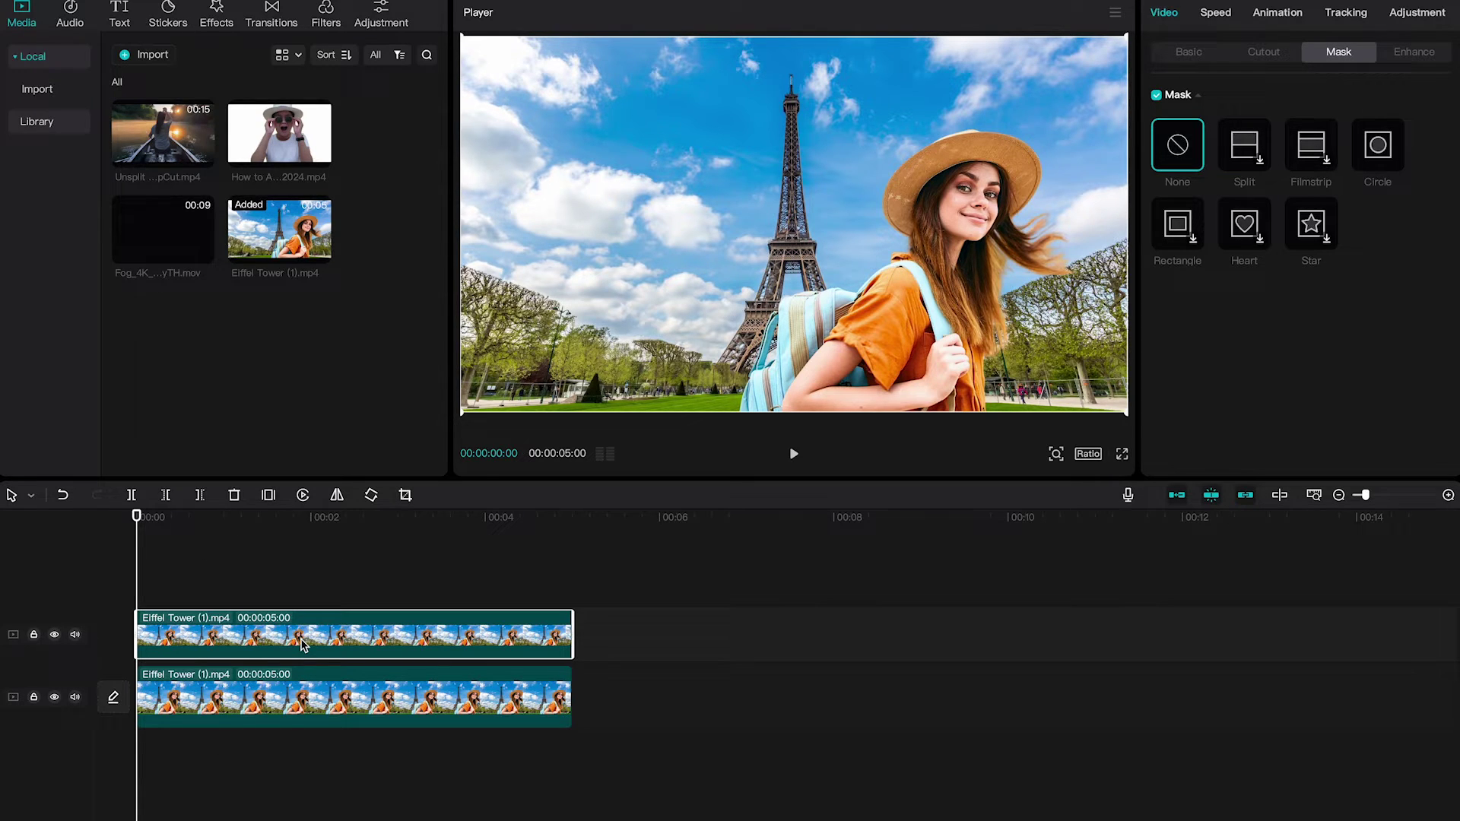
Add a Circle mask to the upper Eiffel Tower clip, shrunk to 291 × 293 over the woman's face
click(647, 699)
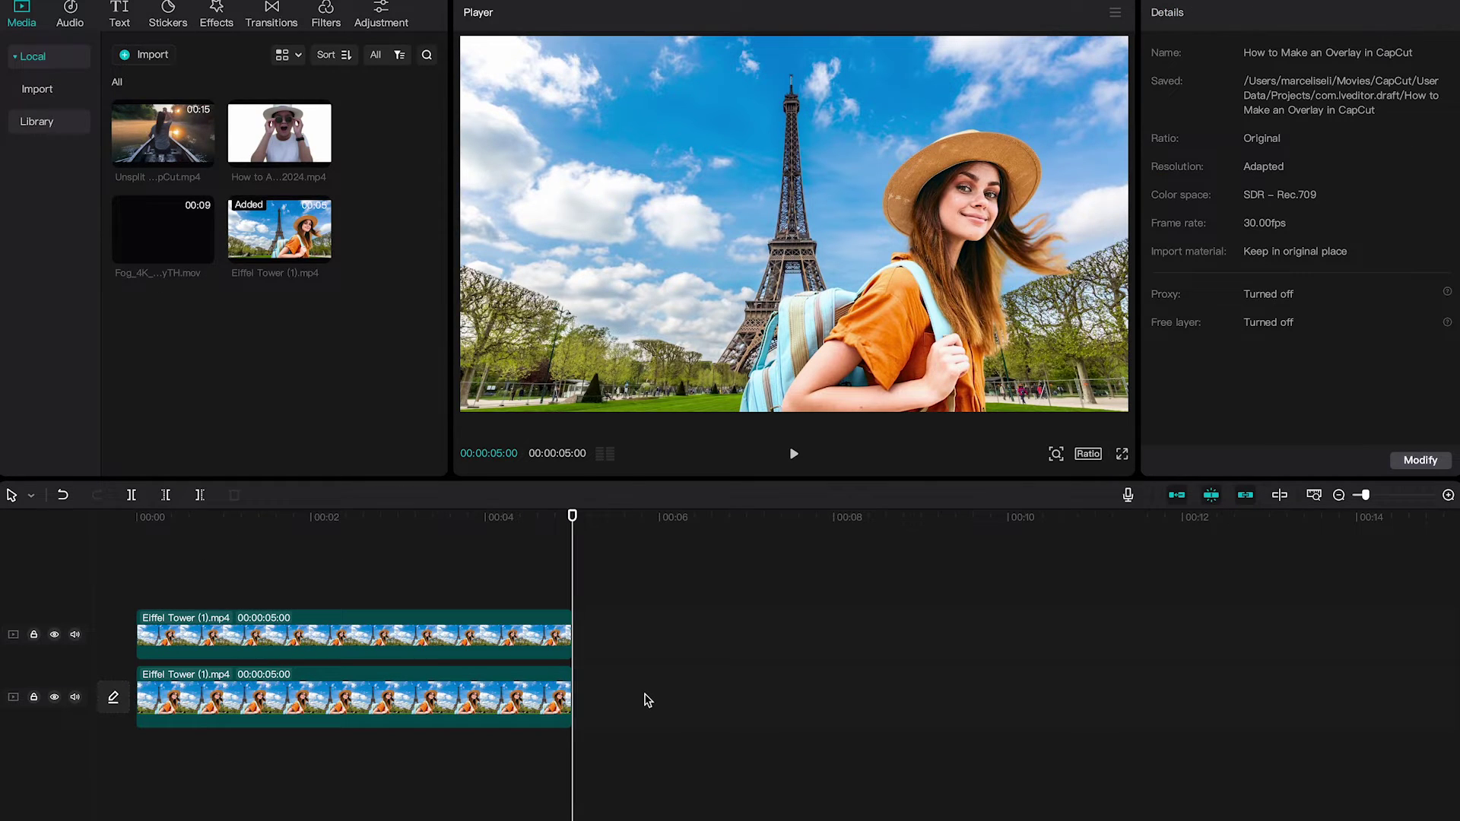
click(395, 643)
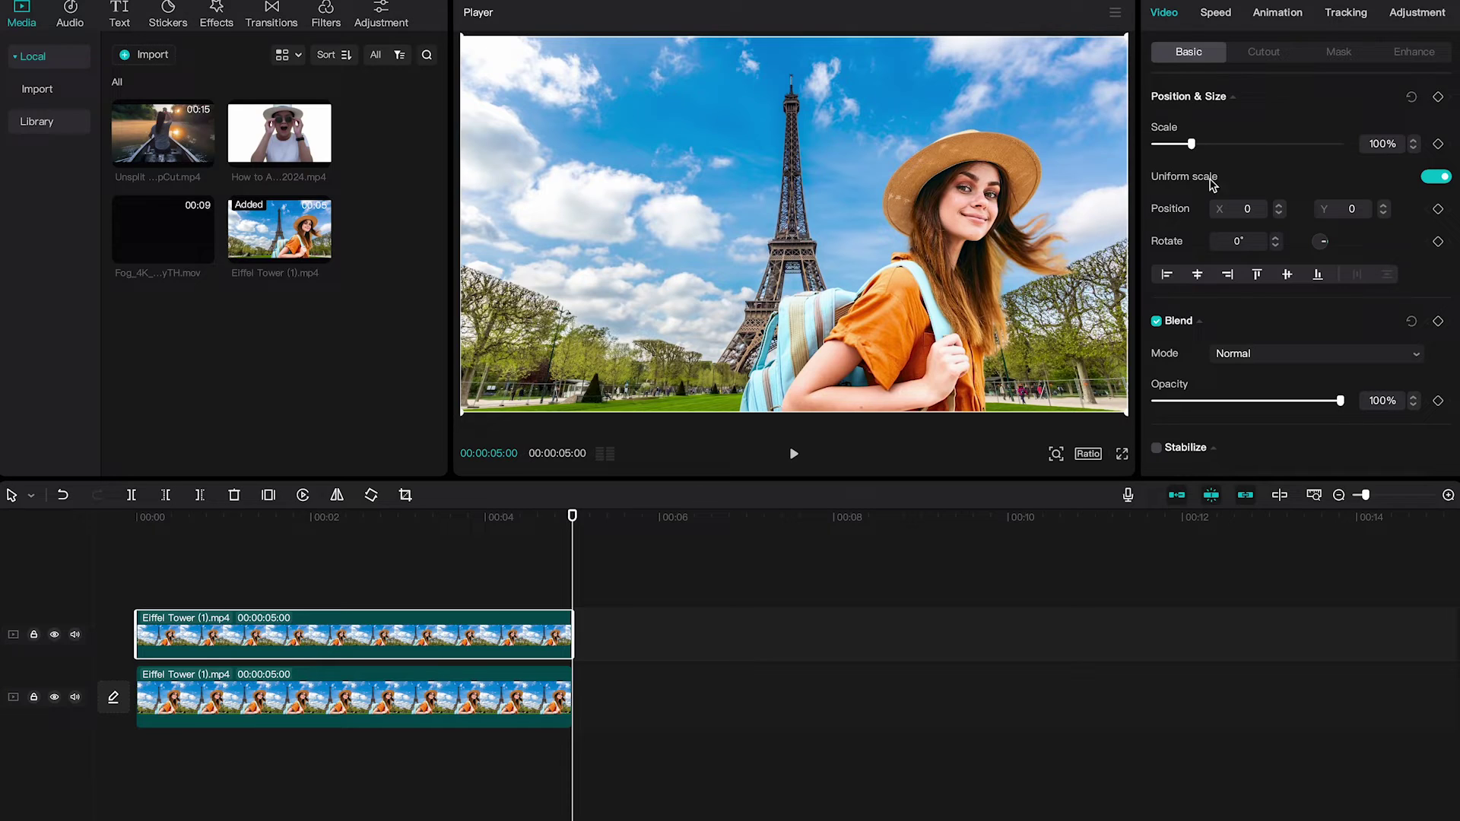
click(1334, 53)
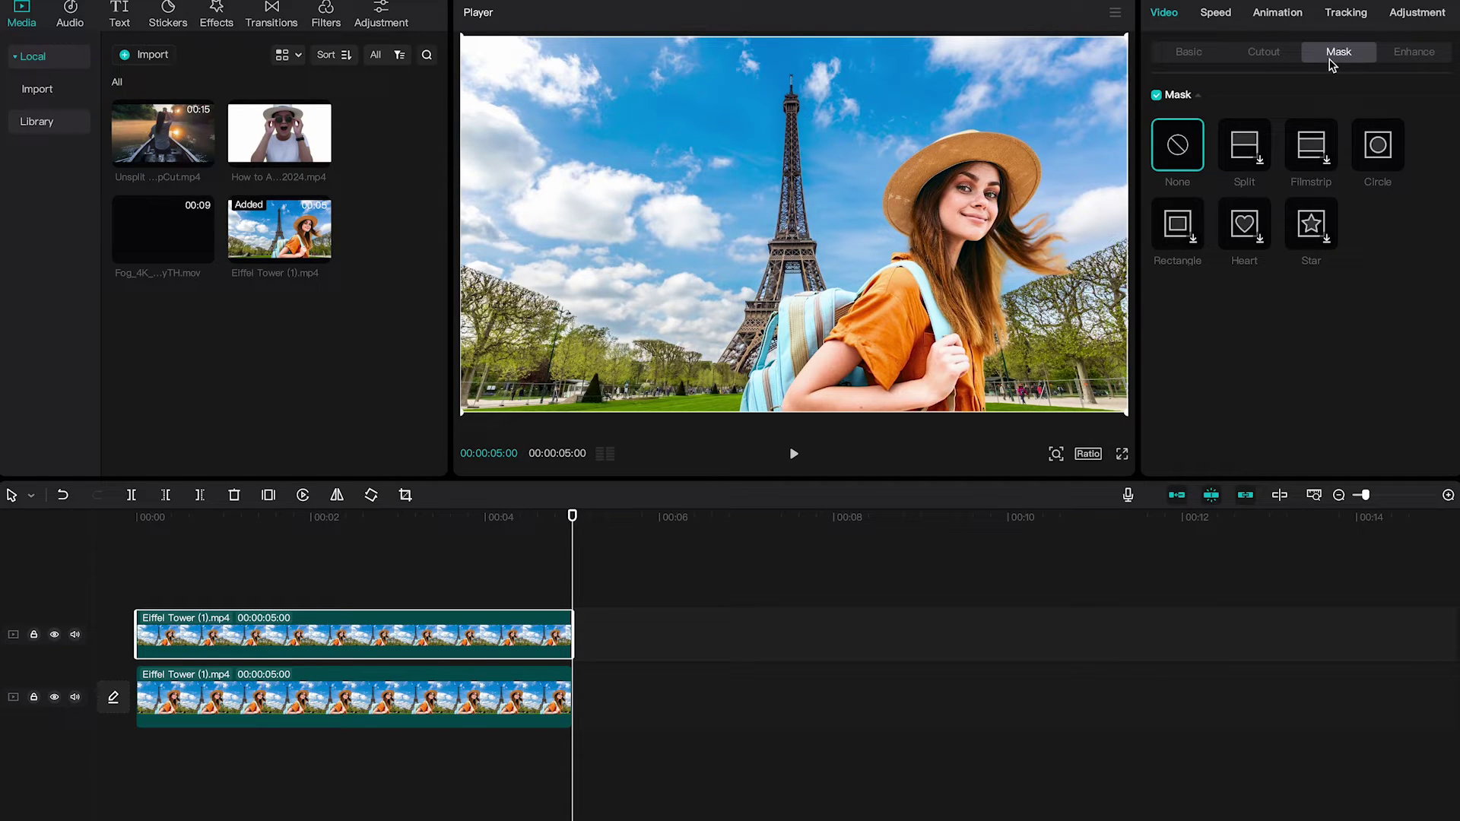
click(1387, 160)
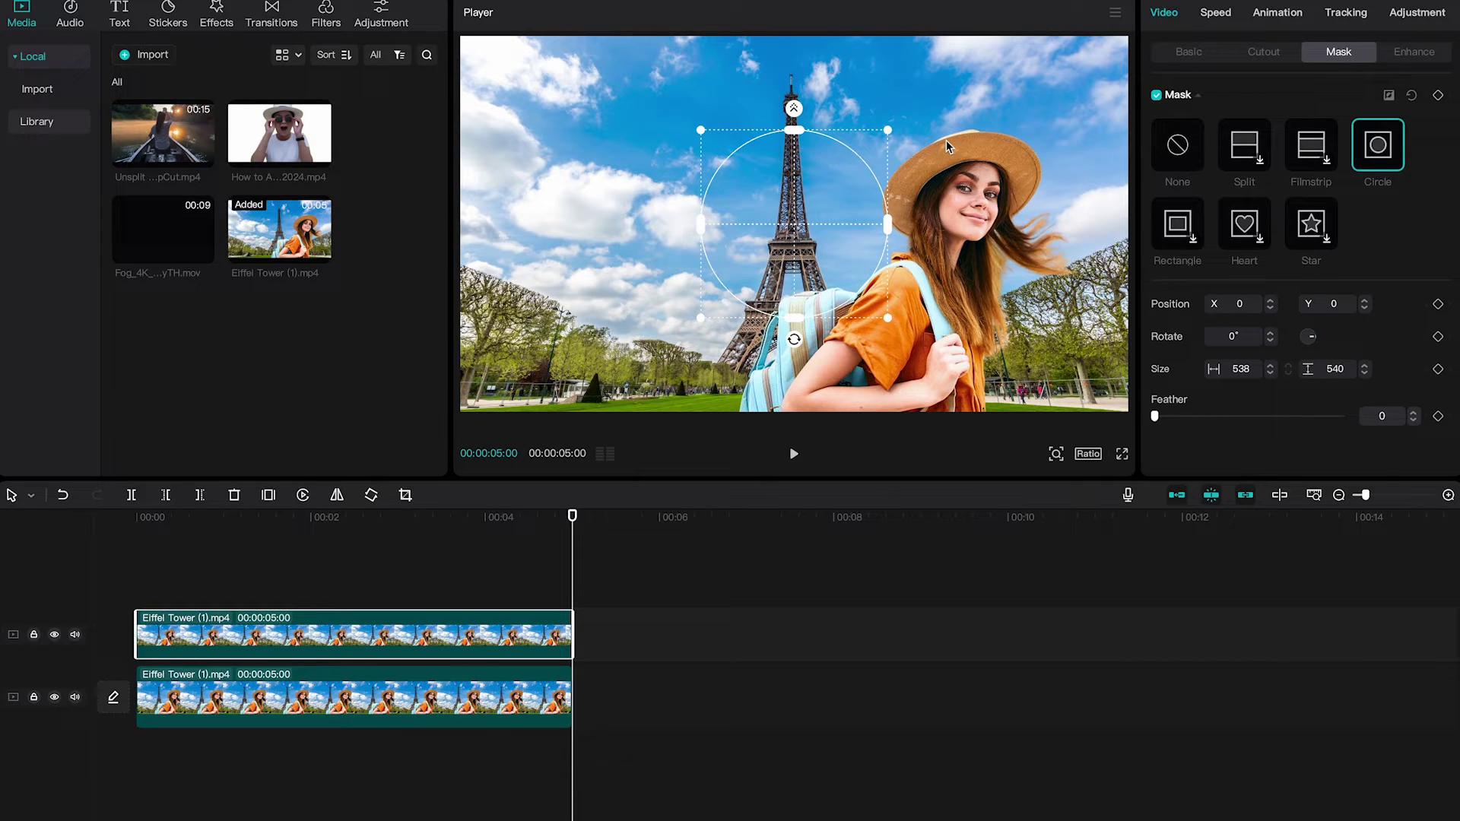
drag(799, 210, 946, 151)
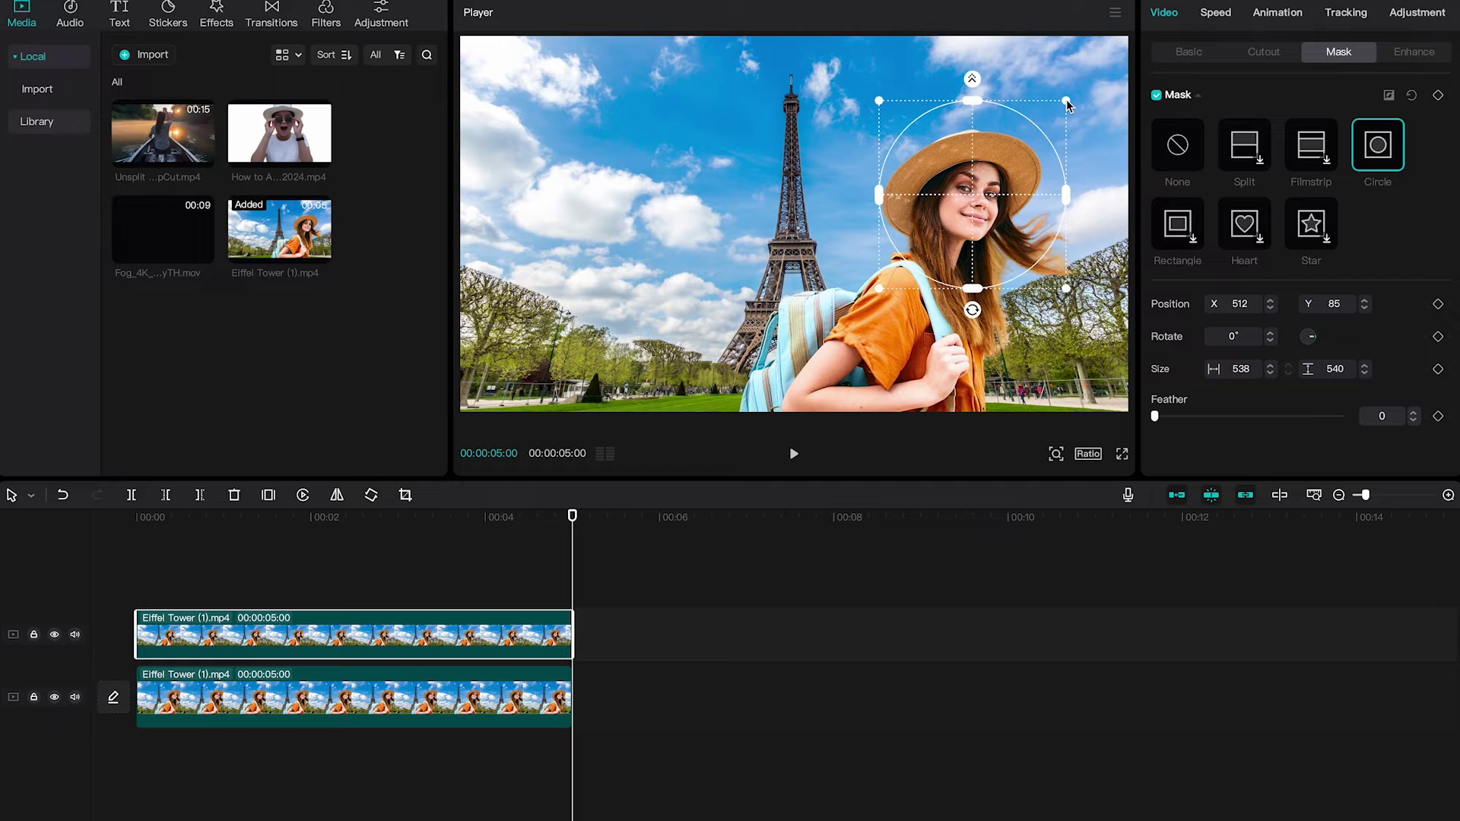
drag(1067, 104, 990, 178)
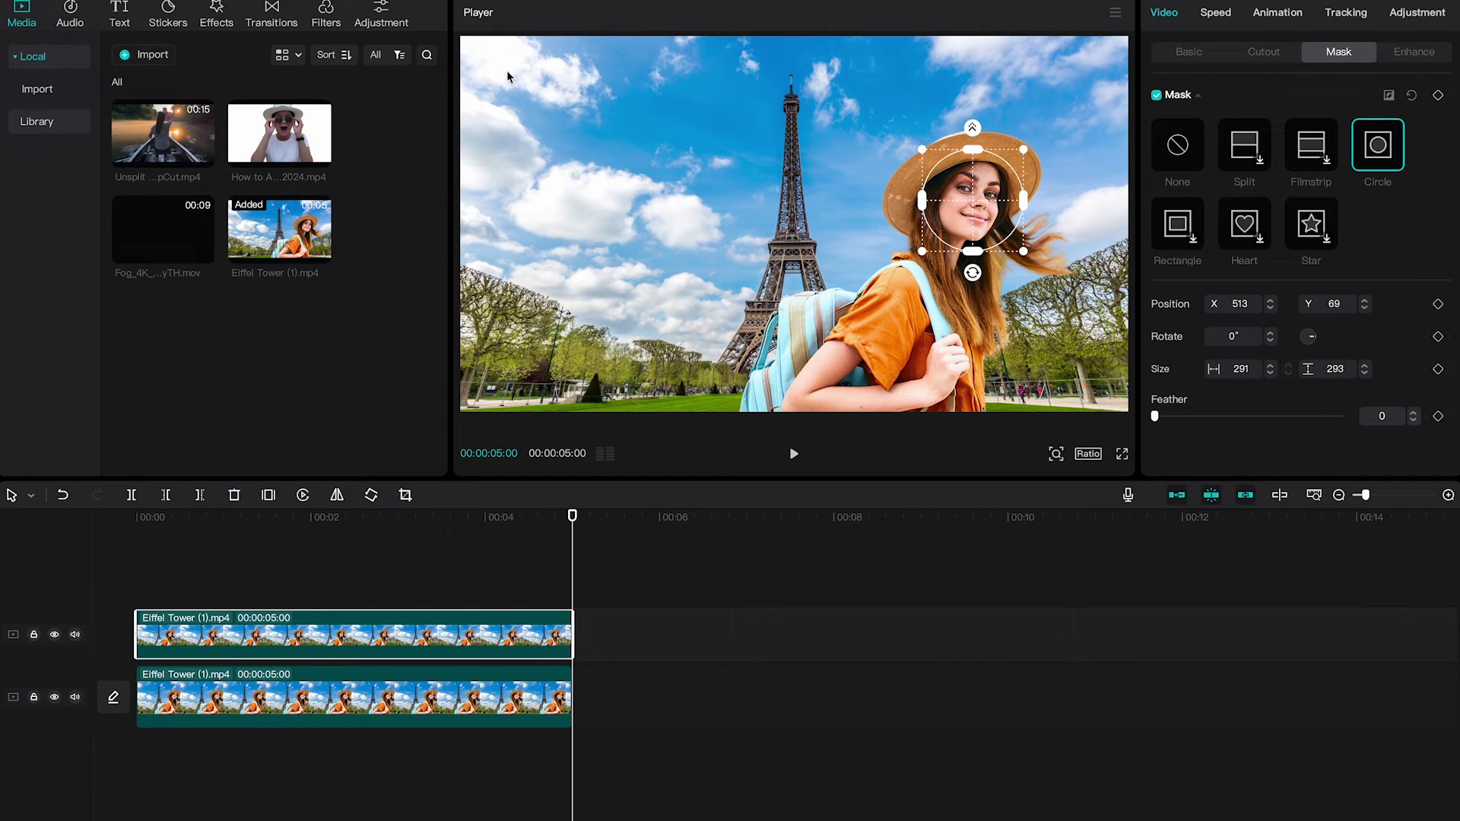
Apply the Blur effect from the effects library to the upper Eiffel Tower clip
click(217, 13)
click(408, 303)
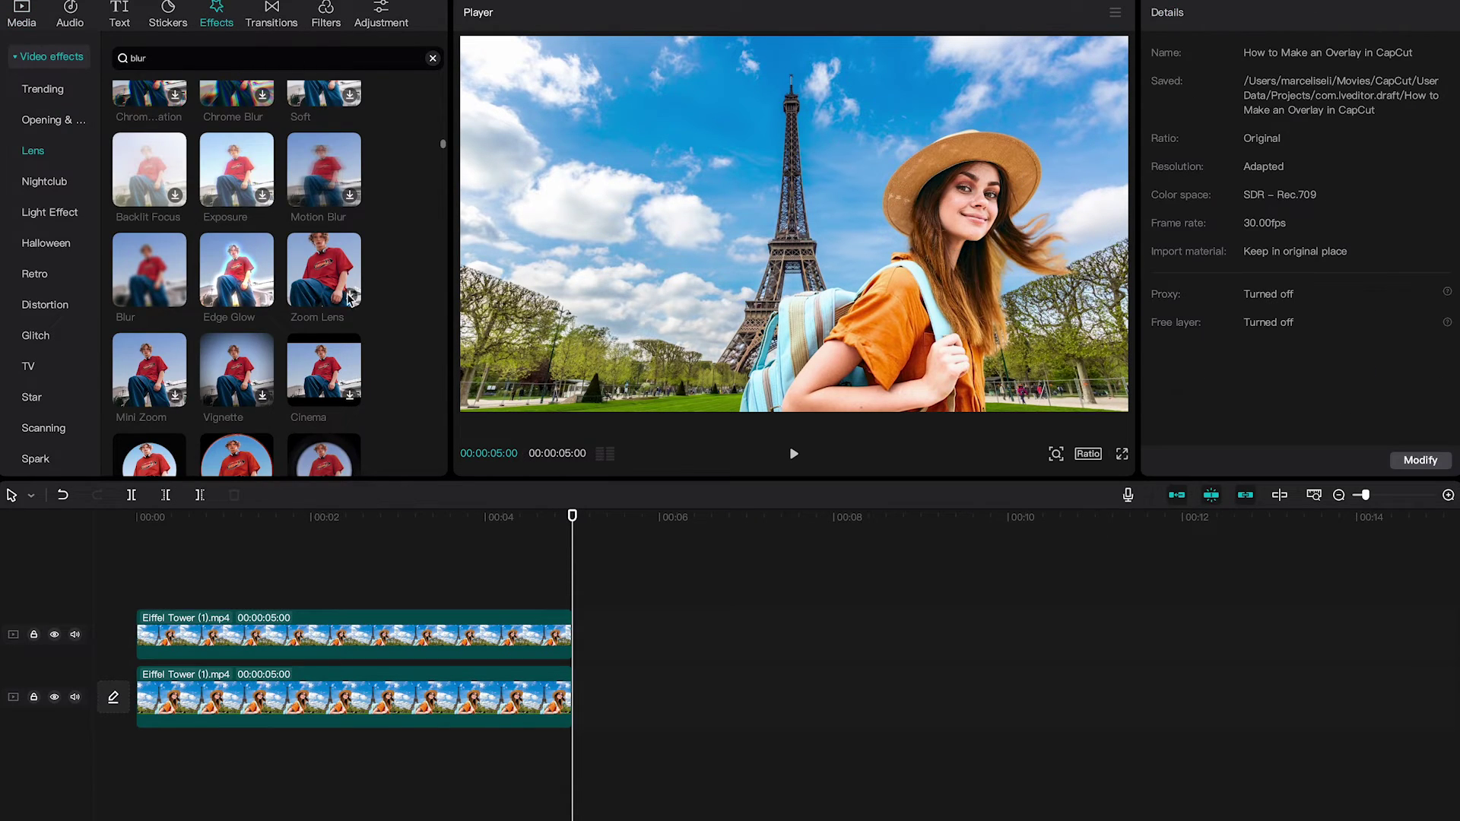
drag(161, 265, 253, 626)
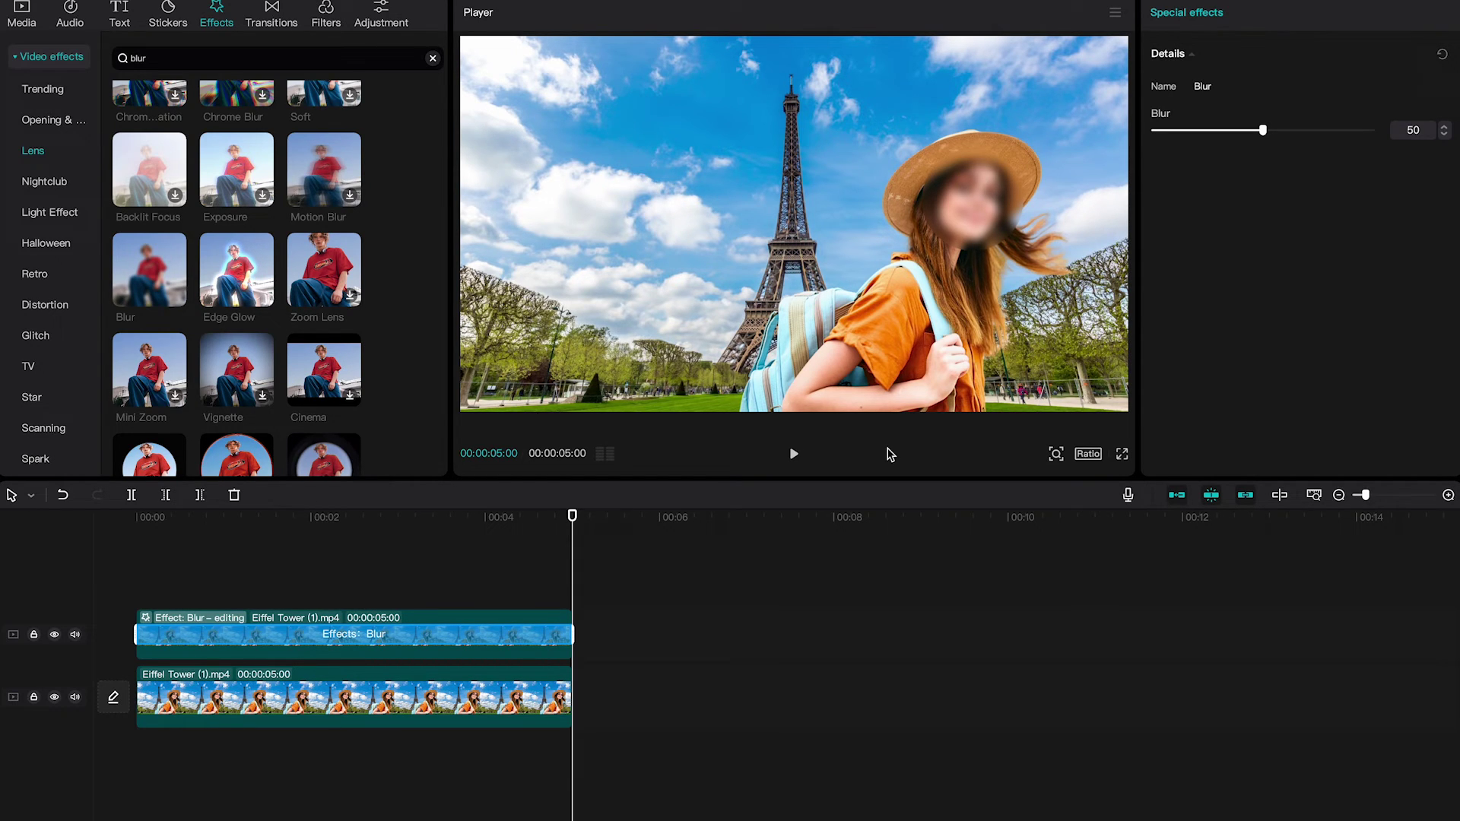
Set the upper clip's circle mask feather to 3 and deselect it to review
click(982, 196)
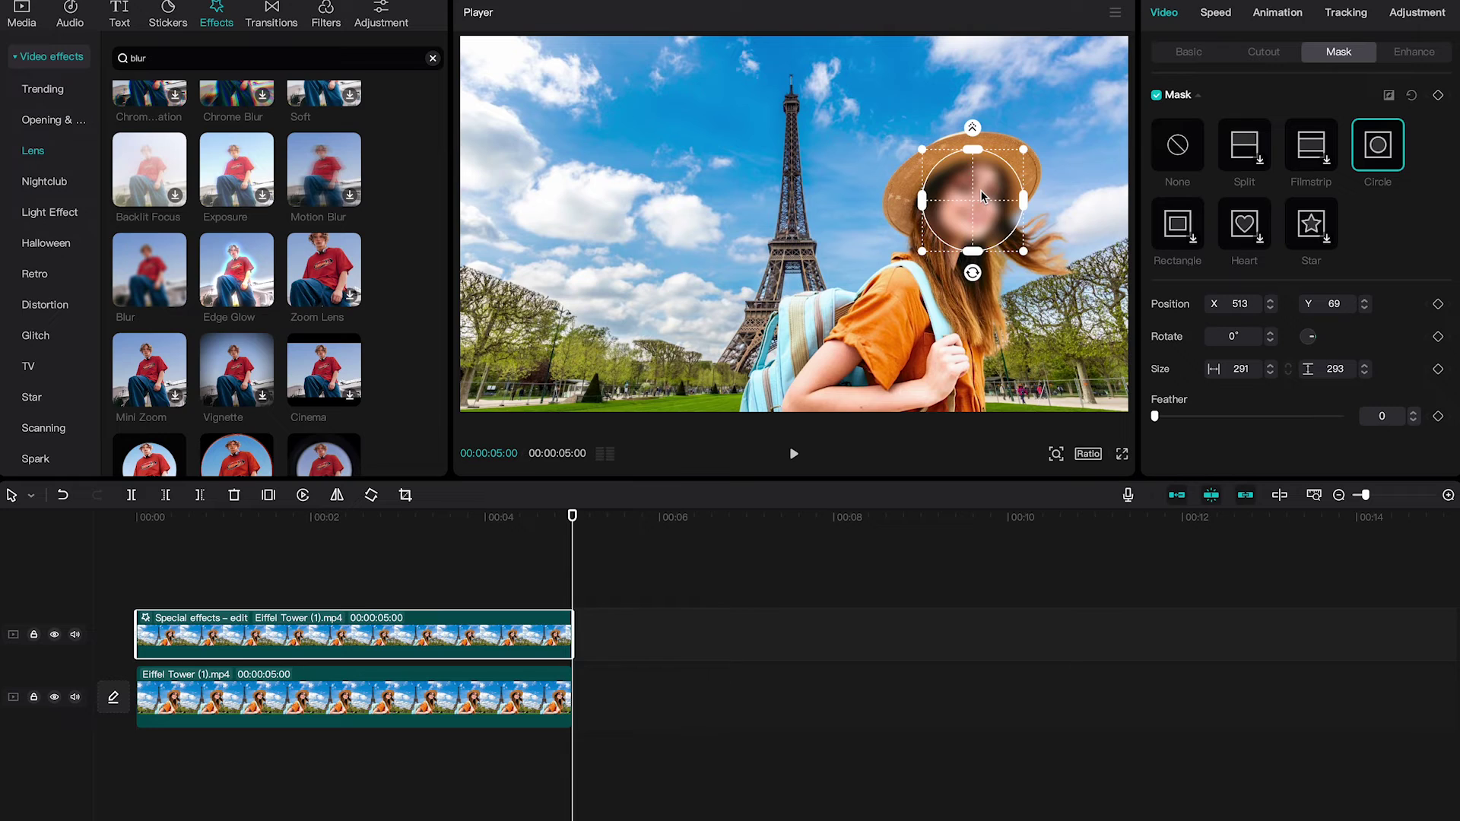
click(1156, 416)
drag(1156, 417, 1159, 417)
click(1124, 561)
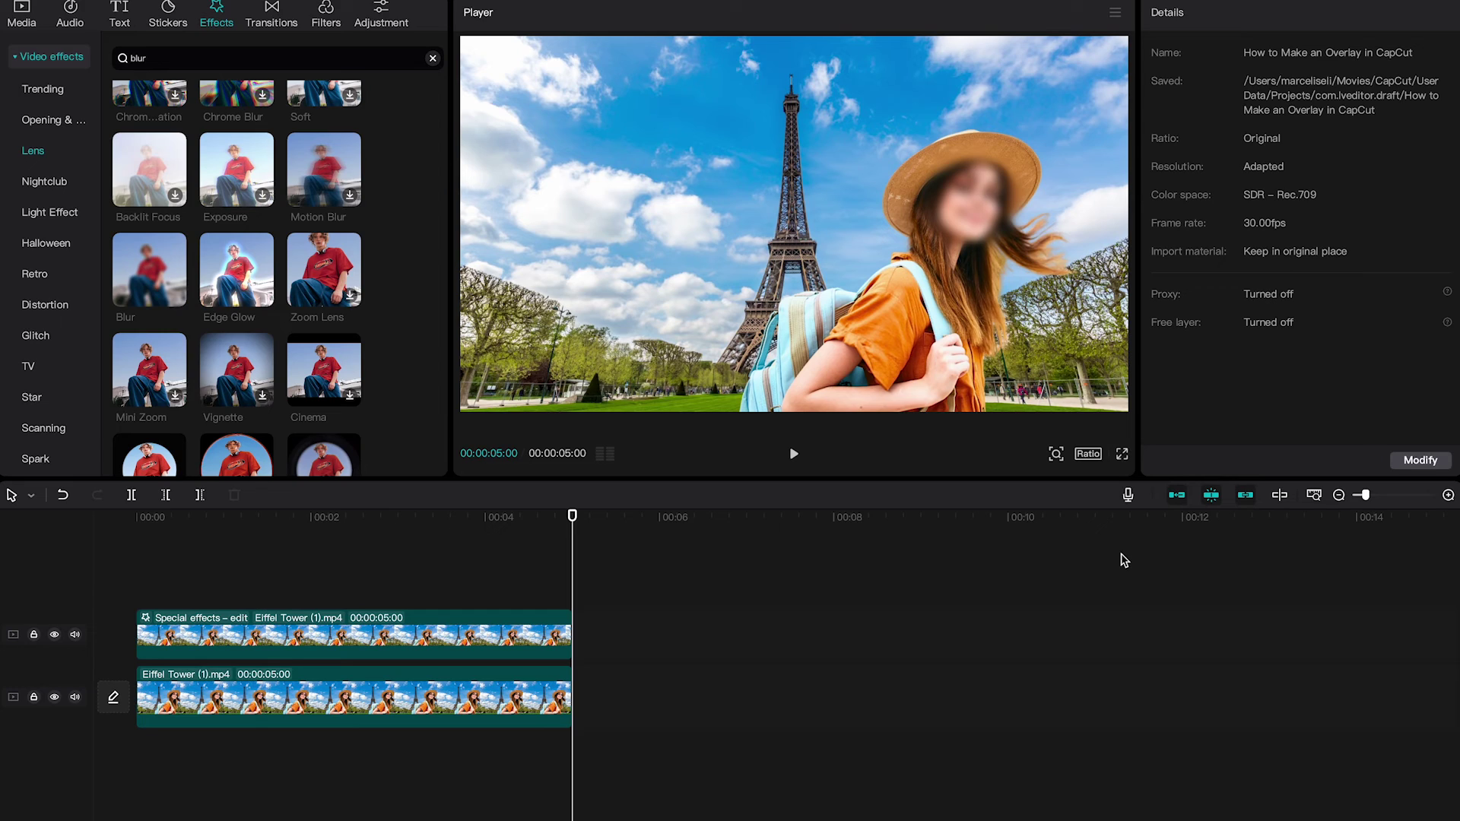